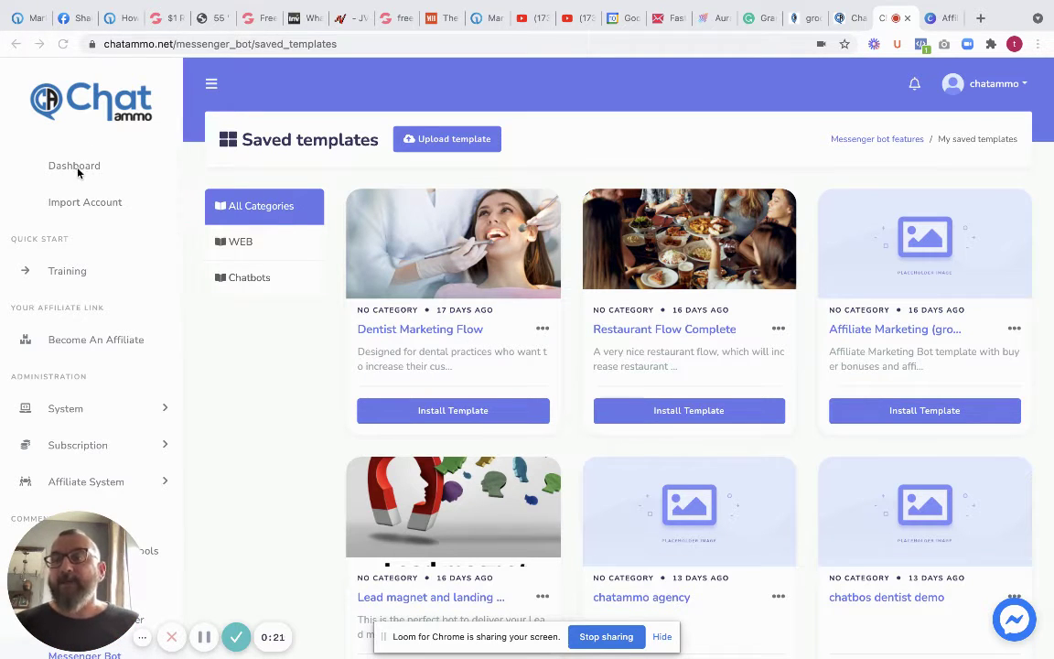
- Open the account import page and enable the bot connection for the Clothing Store Example page
{"action": "left_click", "coordinate": [103, 209]}
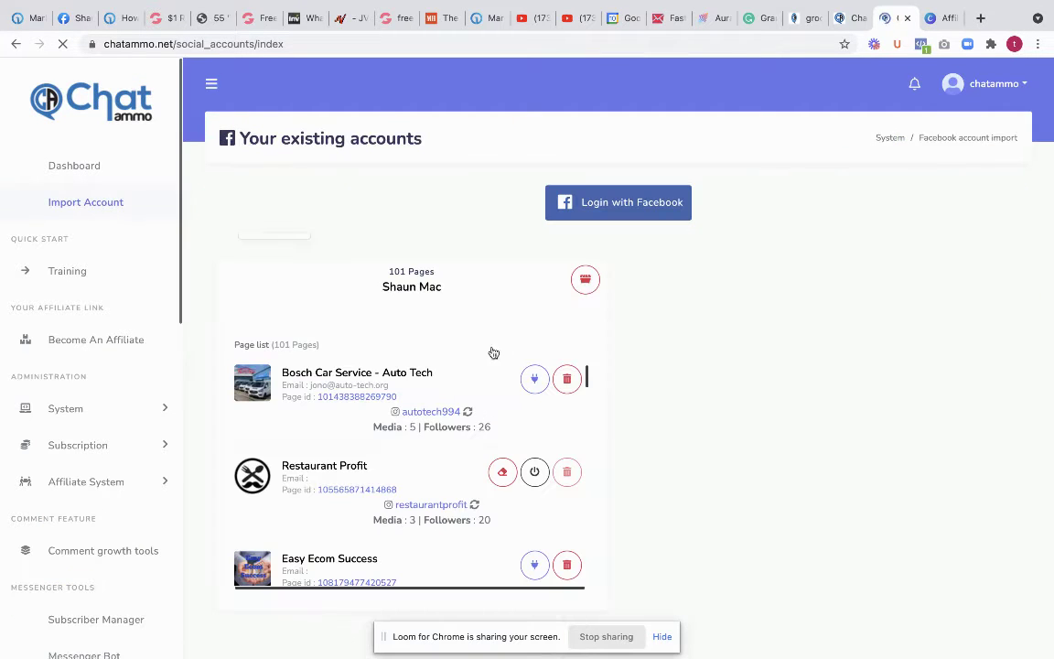
{"action": "scroll", "coordinate": [485, 348], "scroll_direction": "down", "scroll_amount": 2}
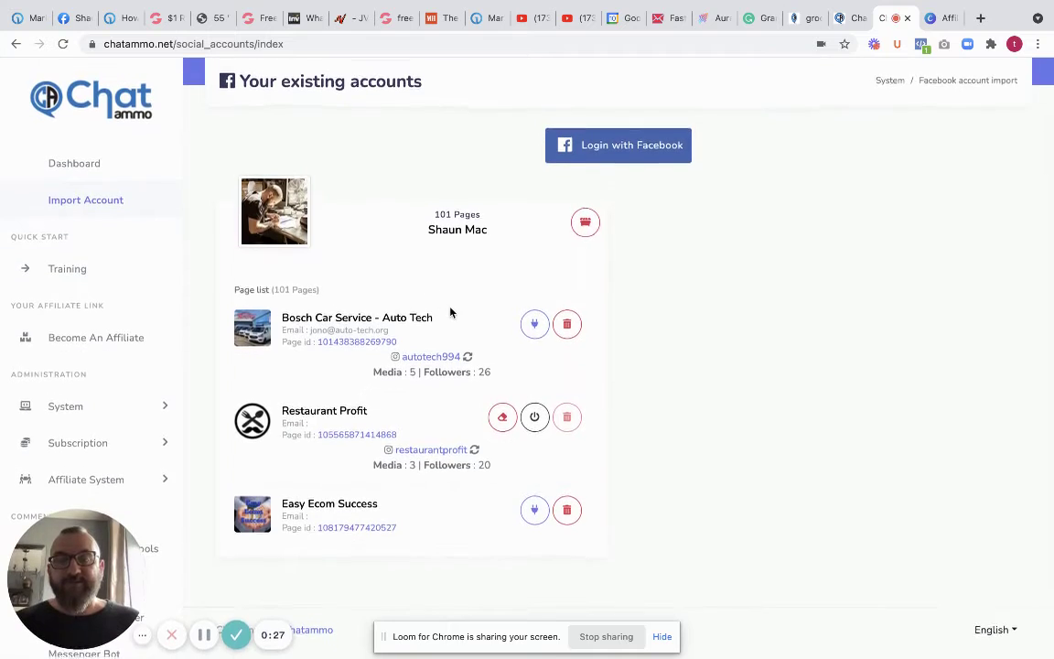
{"action": "scroll", "coordinate": [482, 337], "scroll_direction": "down", "scroll_amount": 2}
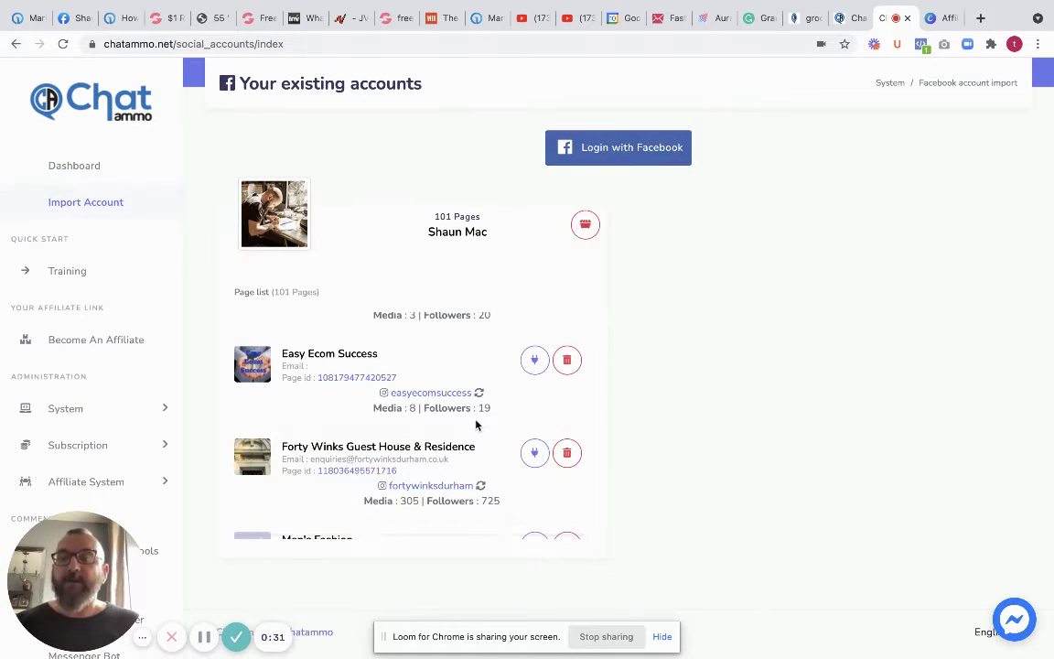
{"action": "scroll", "coordinate": [462, 400], "scroll_direction": "down", "scroll_amount": 1}
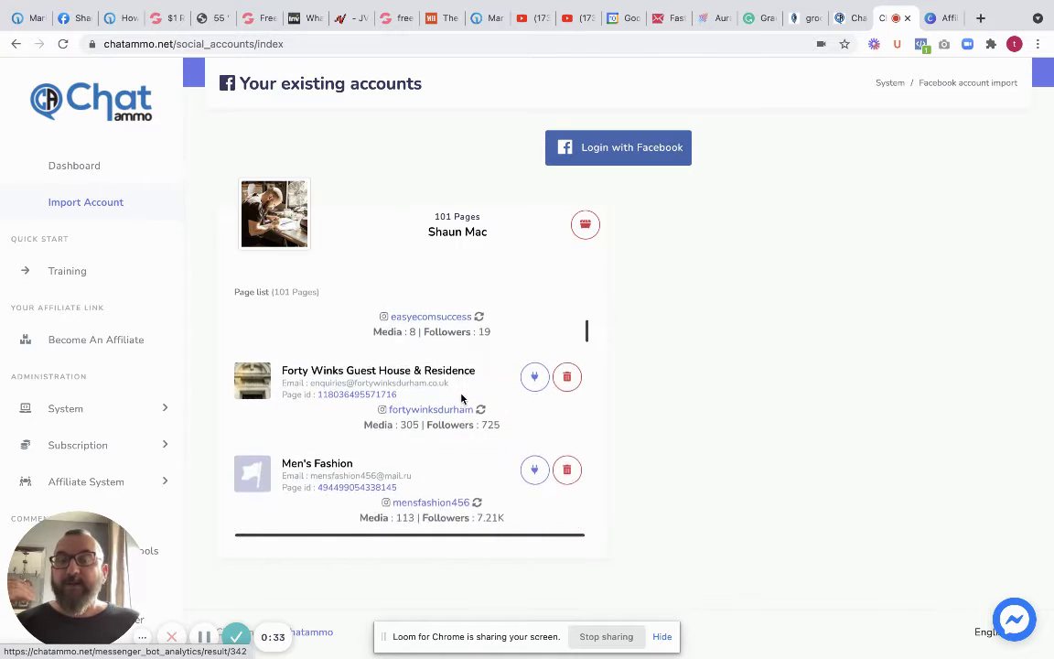
{"action": "scroll", "coordinate": [462, 399], "scroll_direction": "down", "scroll_amount": 3}
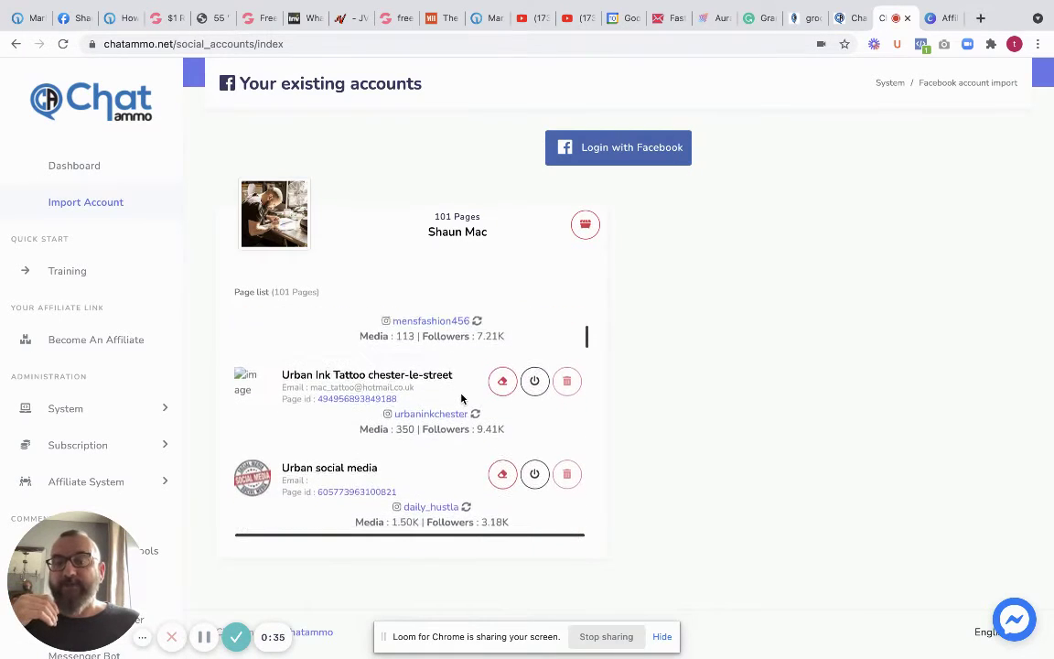
{"action": "scroll", "coordinate": [462, 399], "scroll_direction": "down", "scroll_amount": 2}
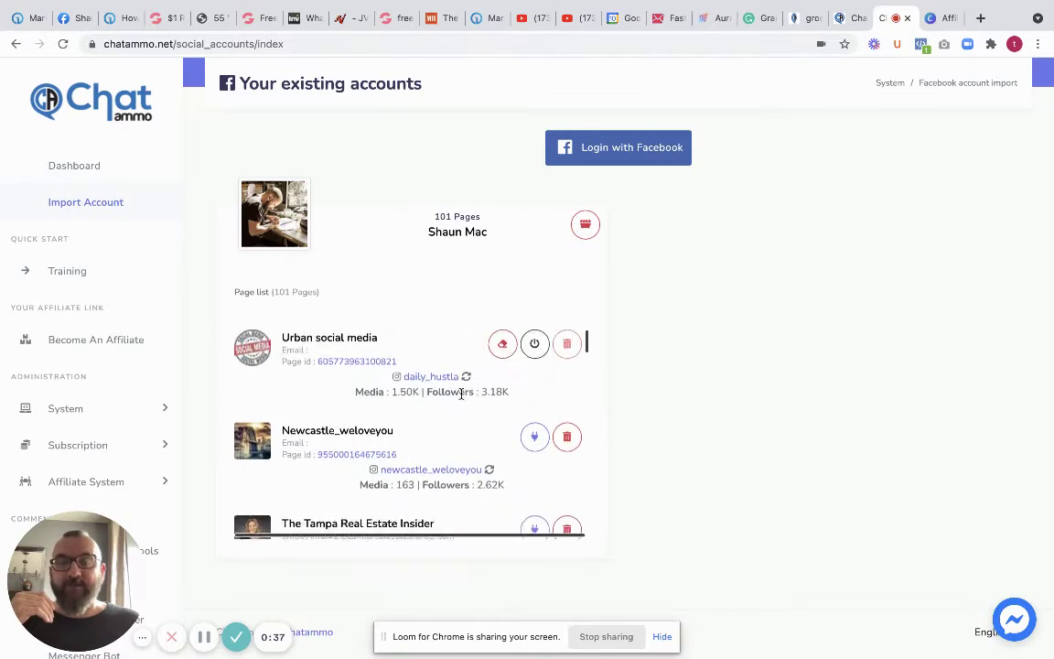
{"action": "scroll", "coordinate": [462, 395], "scroll_direction": "down", "scroll_amount": 3}
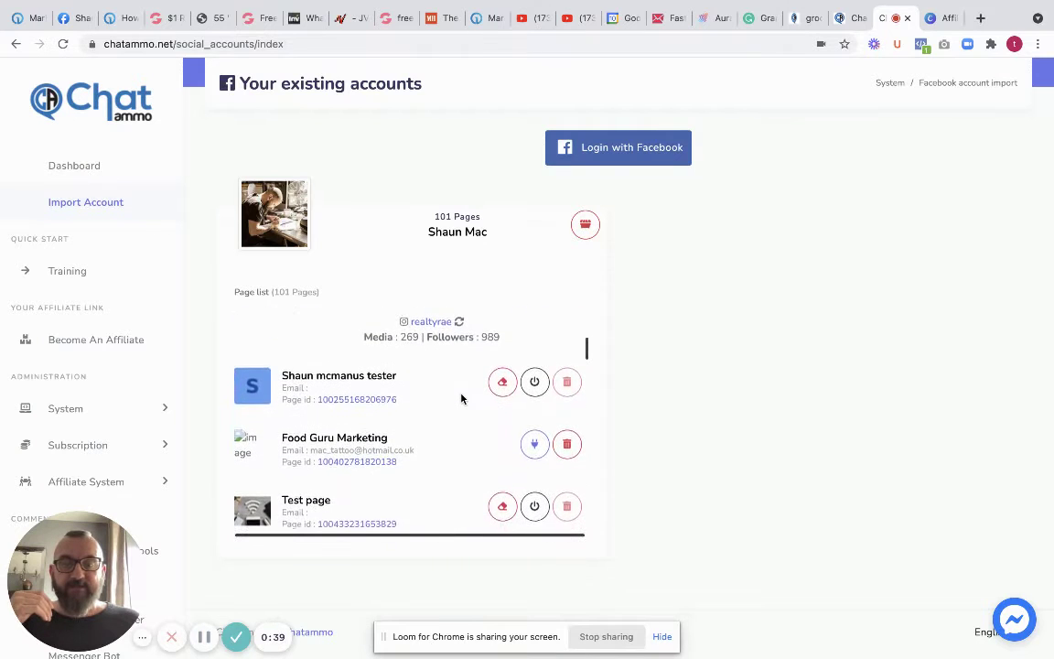
{"action": "scroll", "coordinate": [462, 399], "scroll_direction": "down", "scroll_amount": 3}
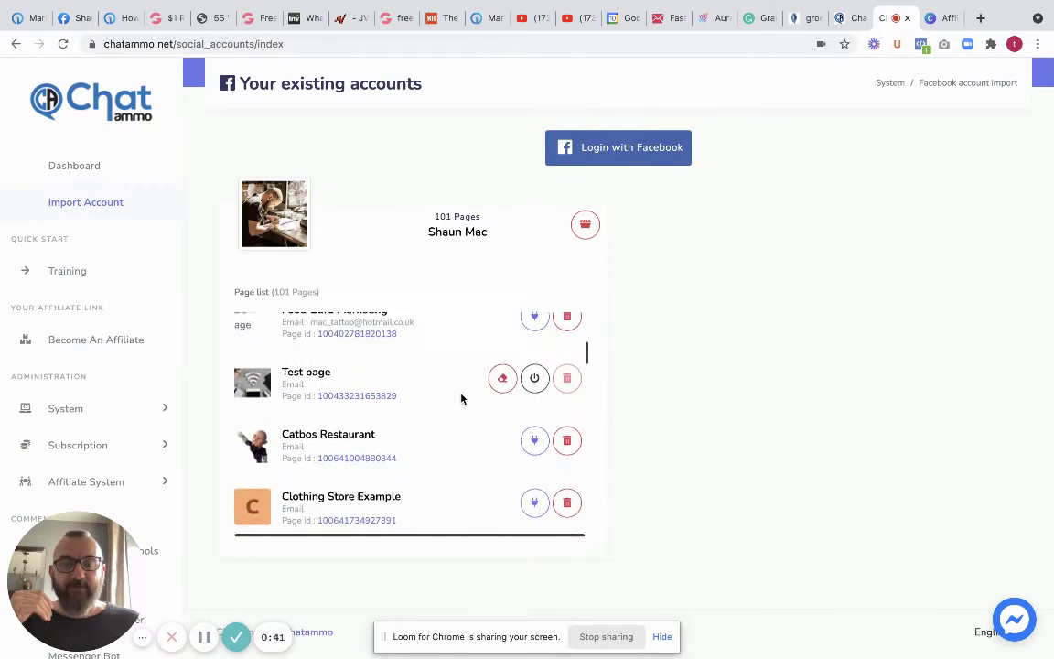
{"action": "scroll", "coordinate": [462, 399], "scroll_direction": "down", "scroll_amount": 2}
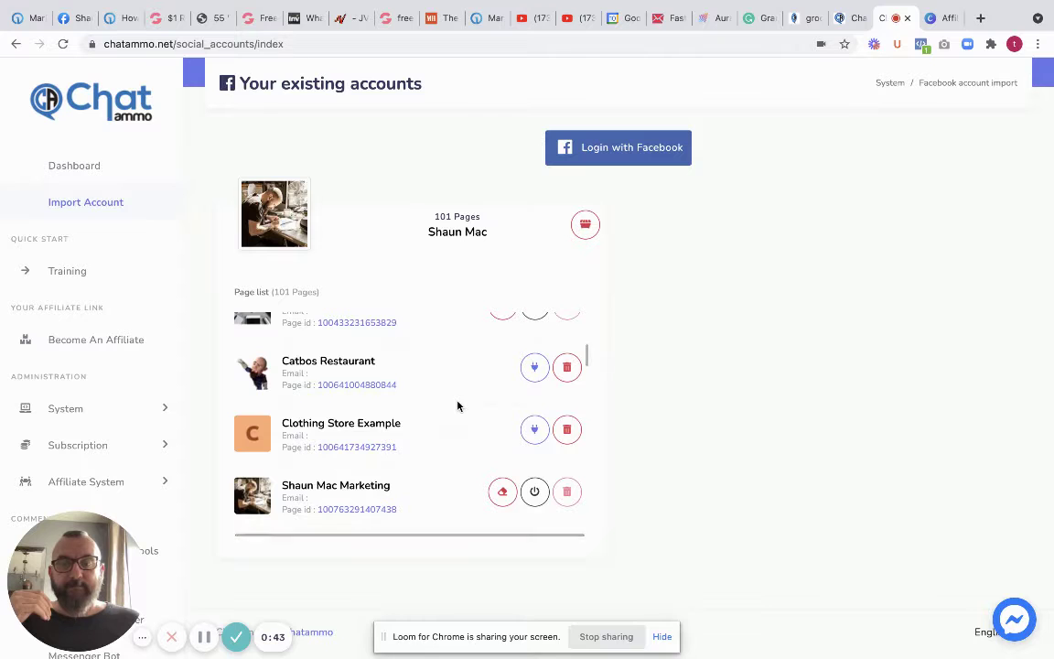
{"action": "scroll", "coordinate": [482, 400], "scroll_direction": "down", "scroll_amount": 1}
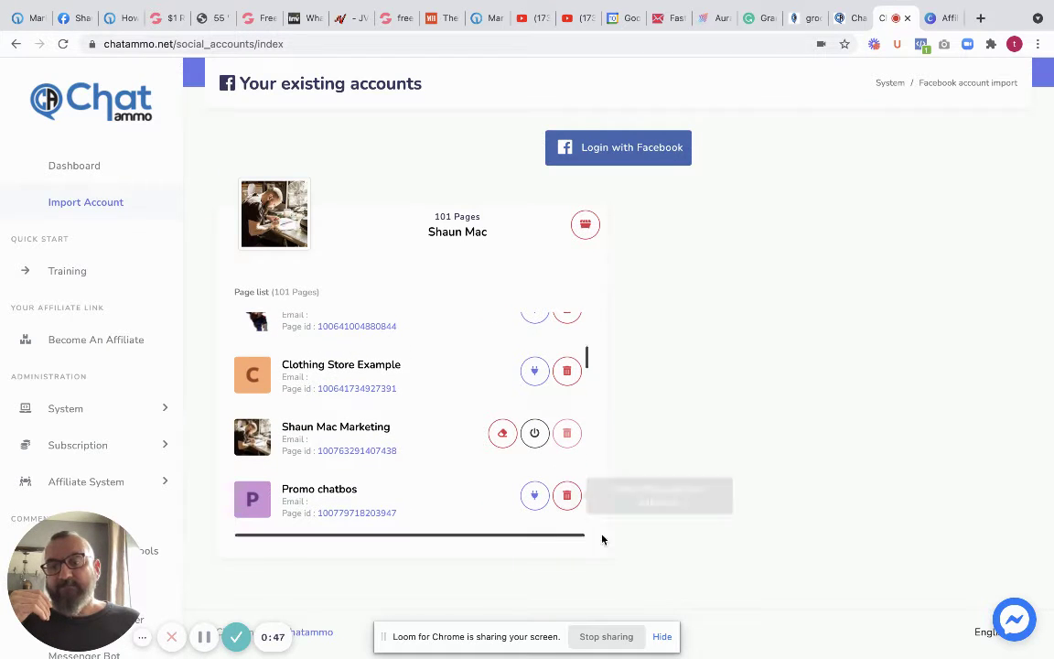
{"action": "left_click", "coordinate": [536, 502]}
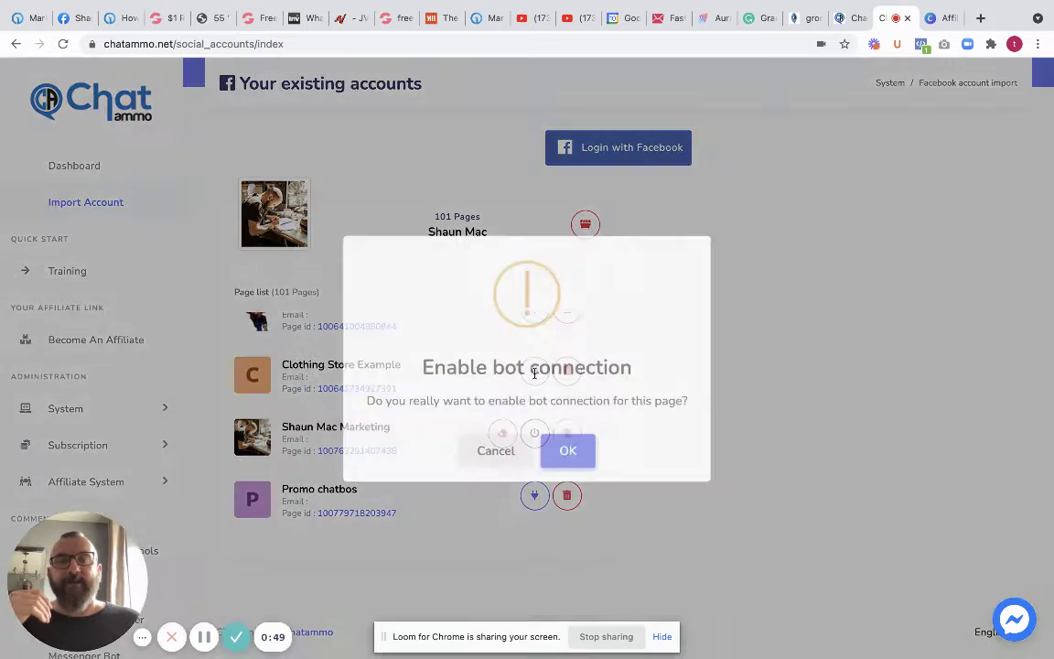
{"action": "left_click", "coordinate": [565, 447]}
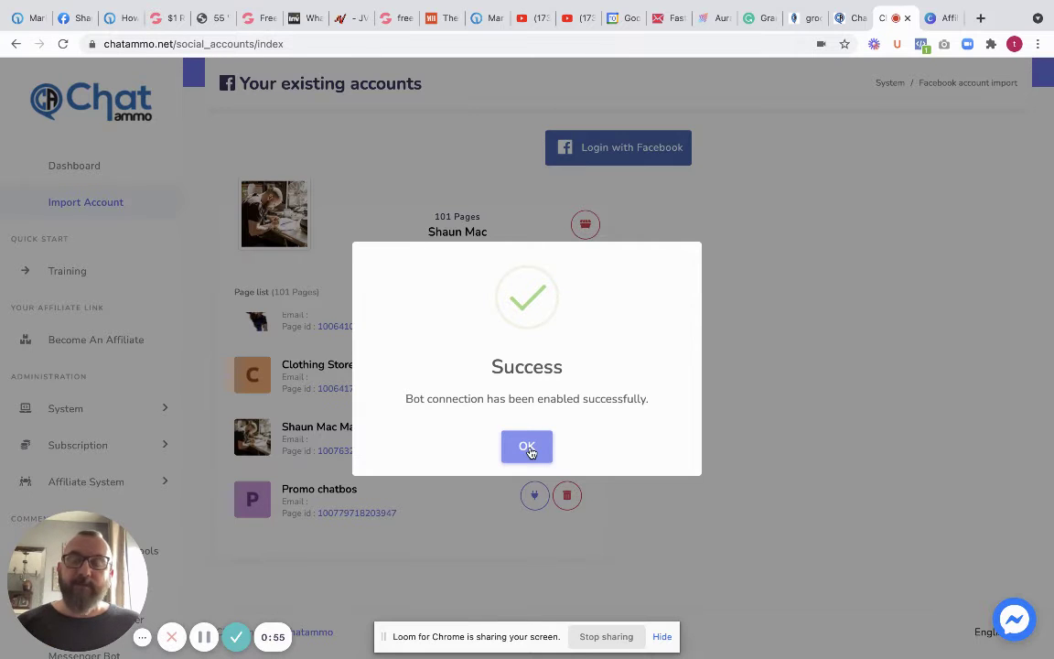
{"action": "left_click", "coordinate": [528, 449]}
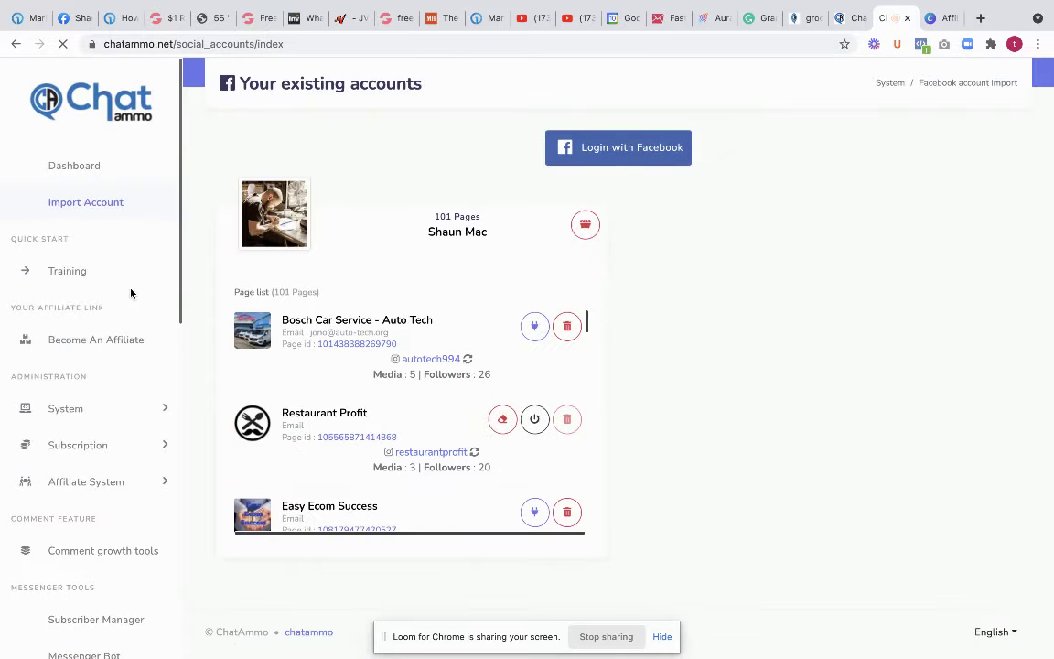
- Open the Visual Flow Builder's list of flows
{"action": "scroll", "coordinate": [125, 298], "scroll_direction": "down", "scroll_amount": 1}
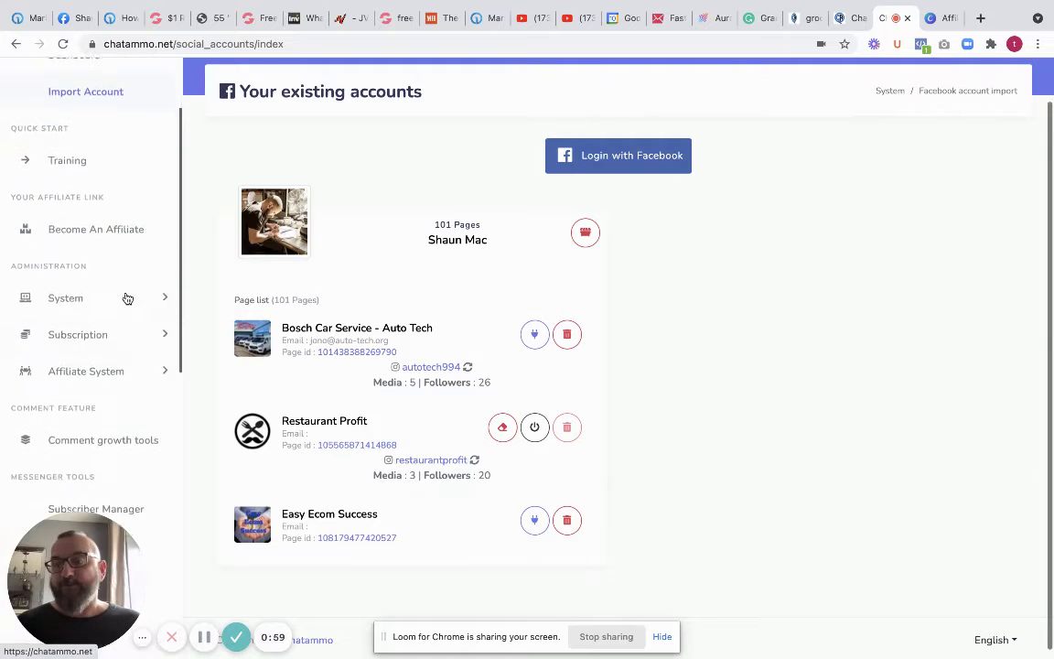
{"action": "scroll", "coordinate": [128, 297], "scroll_direction": "down", "scroll_amount": 1}
{"action": "scroll", "coordinate": [141, 252], "scroll_direction": "down", "scroll_amount": 1}
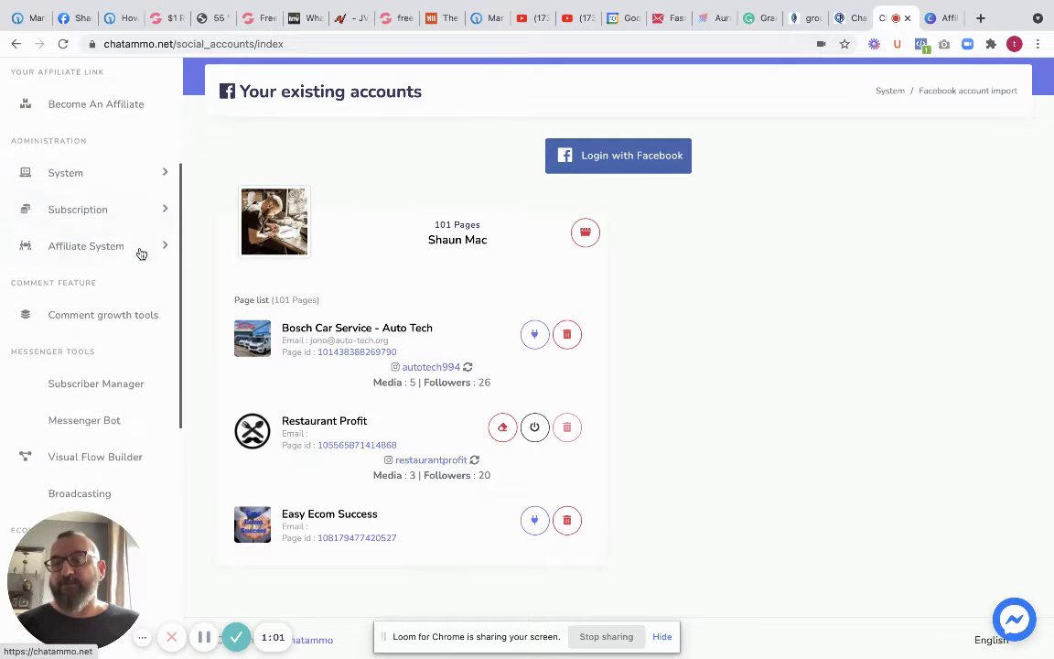
{"action": "scroll", "coordinate": [141, 252], "scroll_direction": "down", "scroll_amount": 2}
{"action": "left_click", "coordinate": [90, 367]}
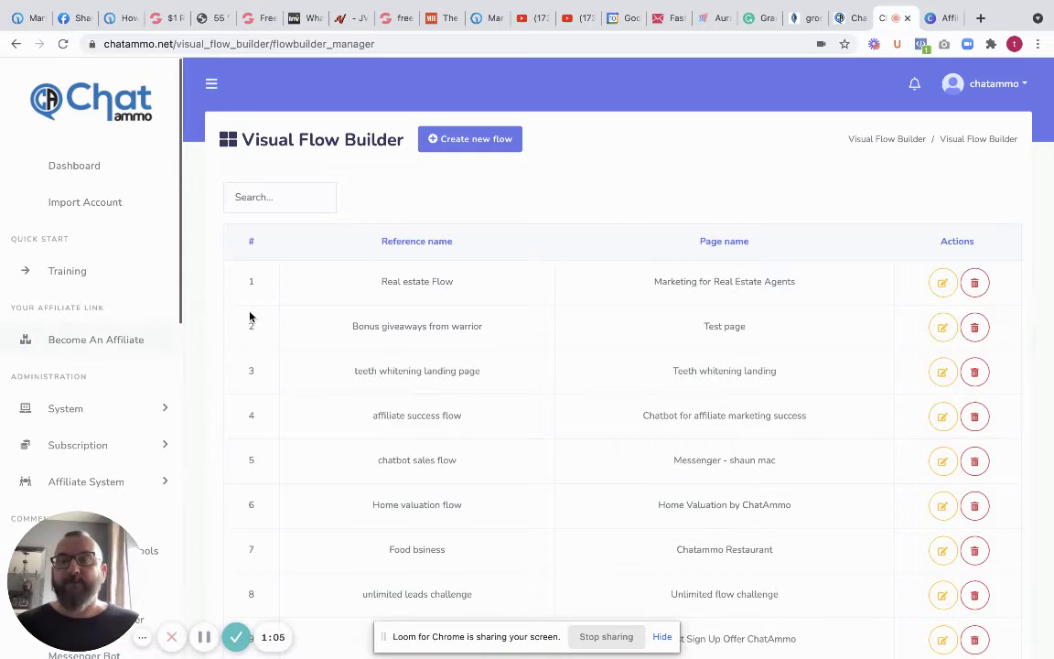
- Create a new flow for the Clothing Store Example page
{"action": "left_click", "coordinate": [465, 143]}
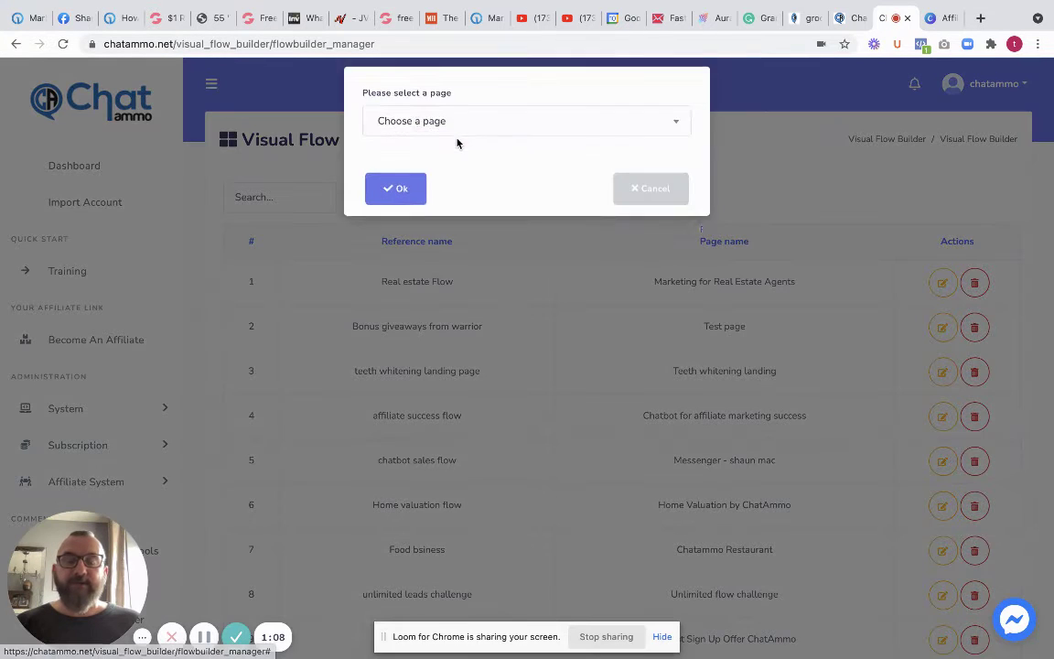
{"action": "left_click", "coordinate": [518, 144]}
{"action": "type", "text": "clo"}
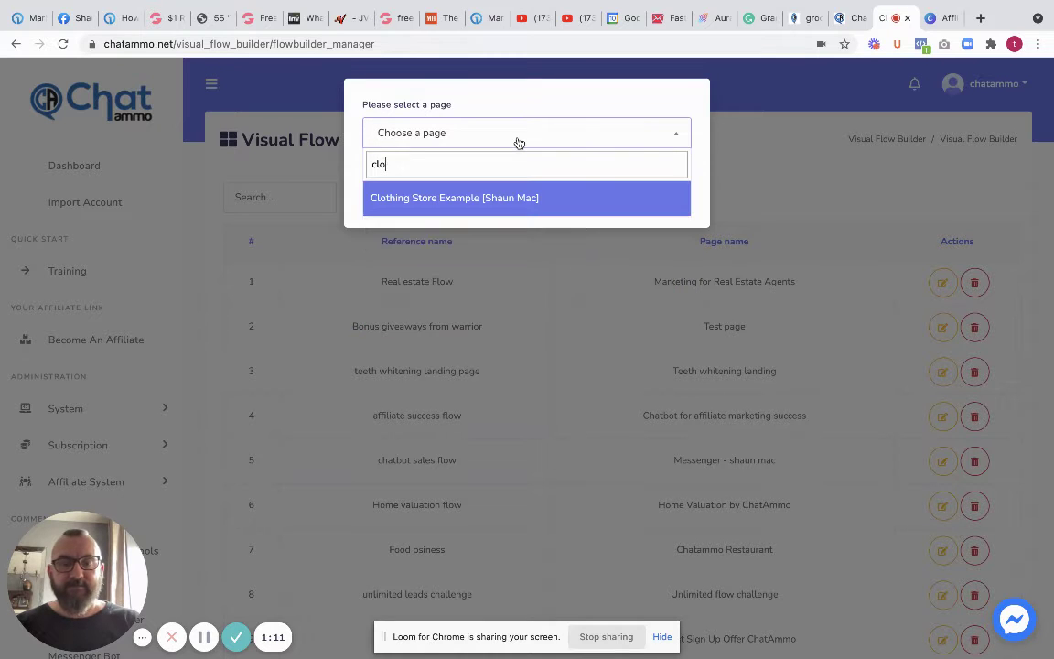
{"action": "left_click", "coordinate": [485, 199]}
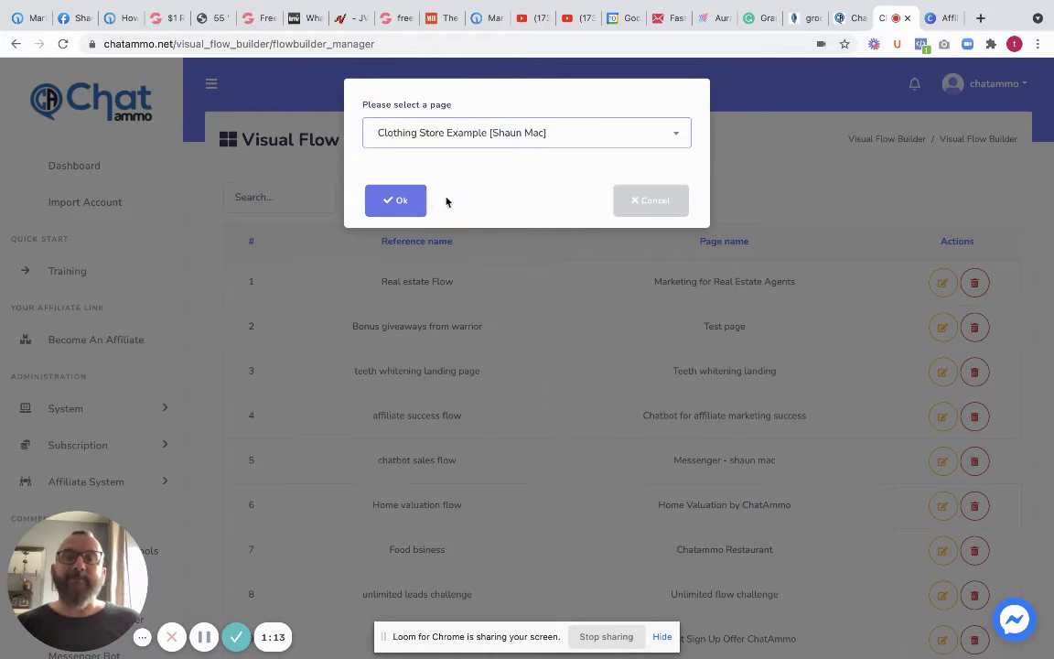
{"action": "left_click", "coordinate": [400, 202]}
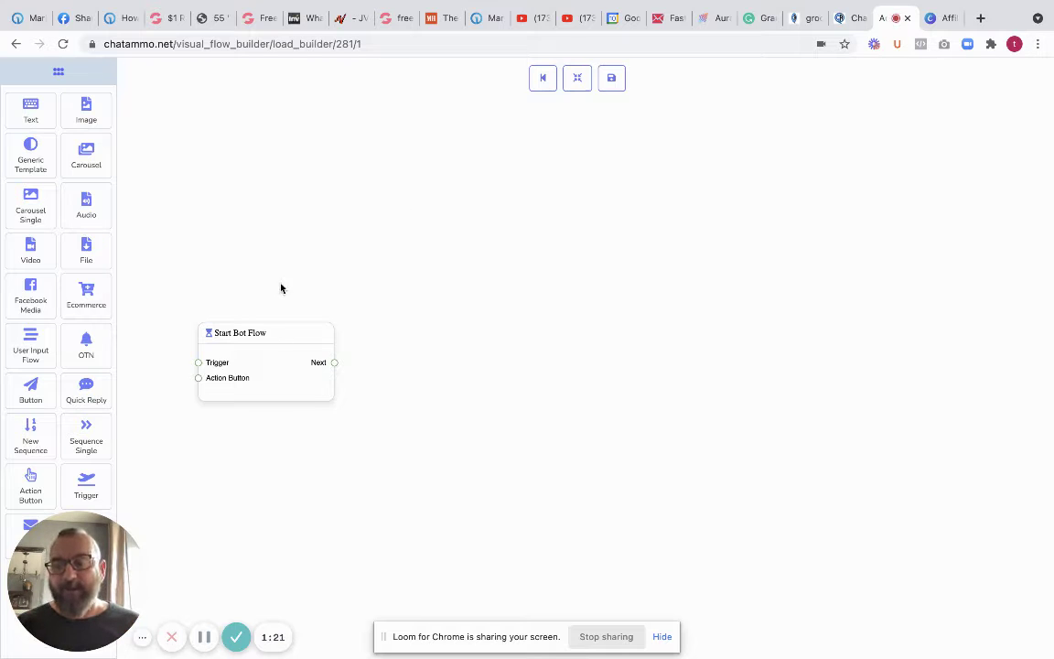
{"action": "left_click_drag", "start_coordinate": [83, 560], "coordinate": [970, 560]}
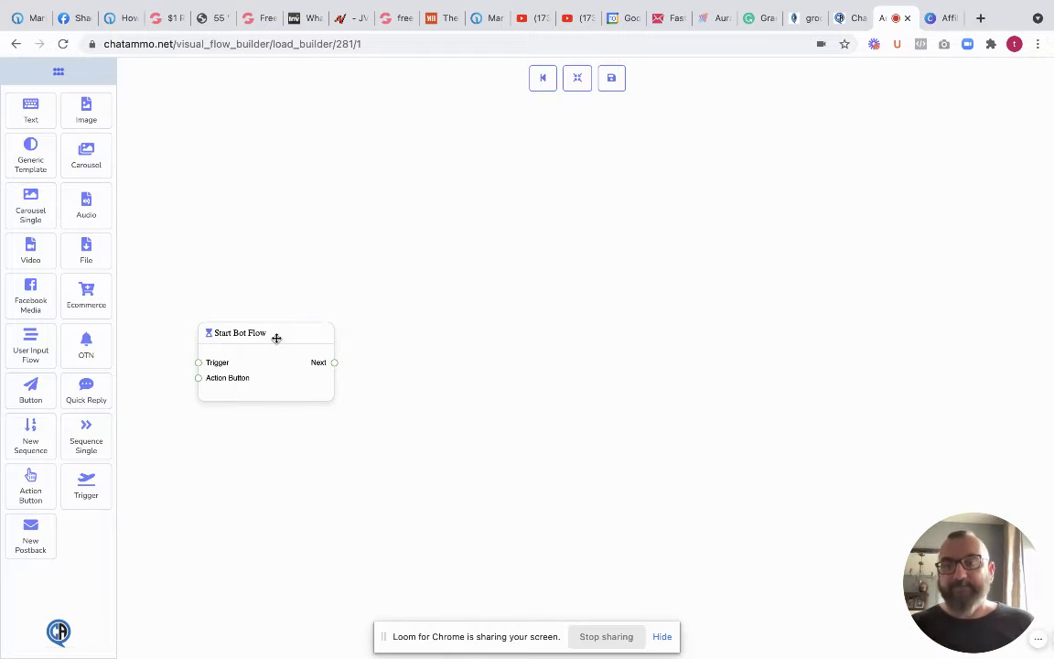
- Move the Start Bot Flow block nearer the canvas centre and title it "clothes sample flow"
{"action": "left_click_drag", "start_coordinate": [276, 335], "coordinate": [383, 314]}
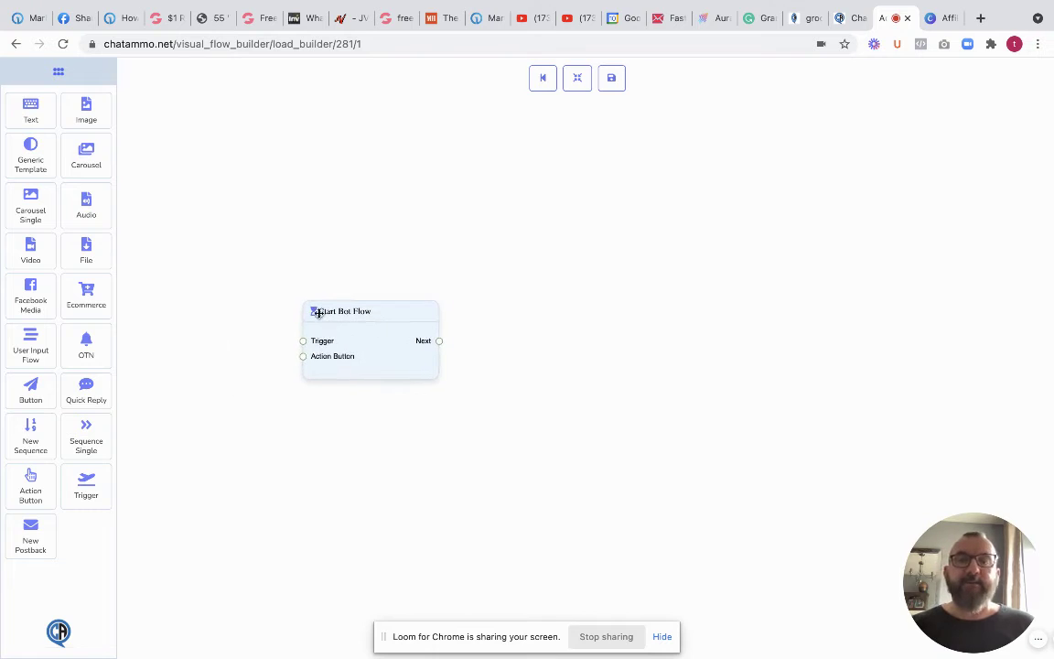
{"action": "double_click", "coordinate": [362, 351]}
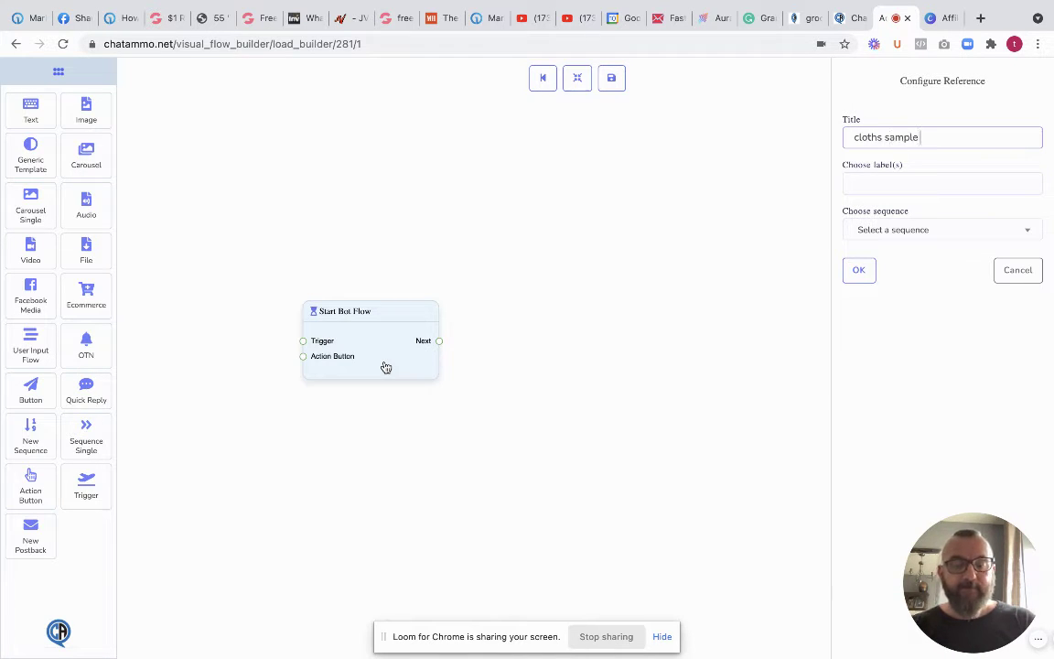
{"action": "type", "text": "ow"}
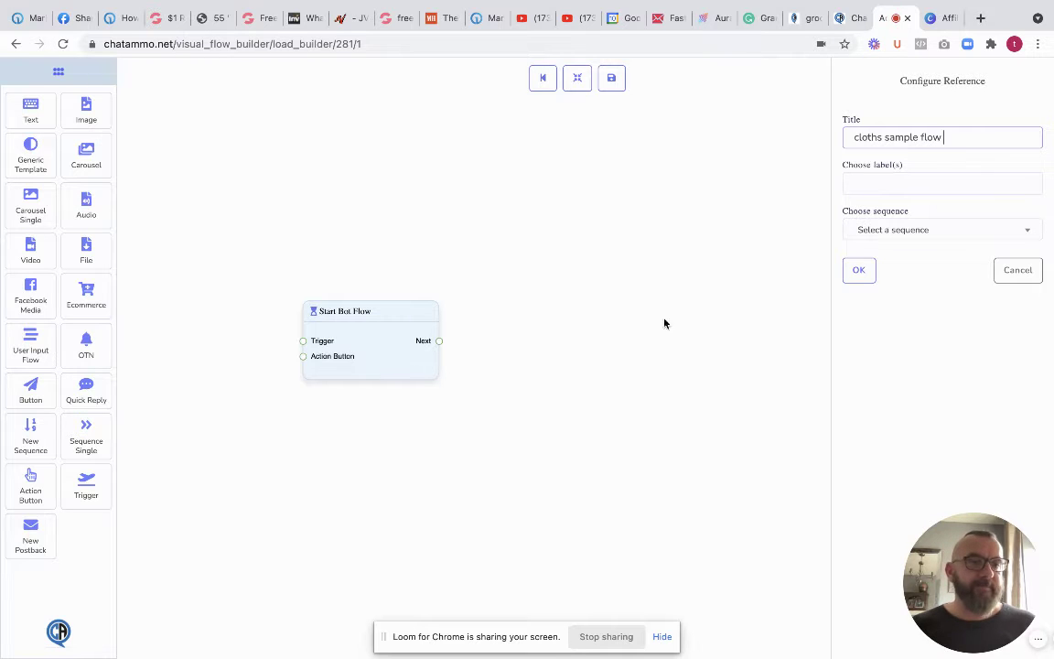
{"action": "left_click", "coordinate": [877, 138]}
{"action": "type", "text": "e"}
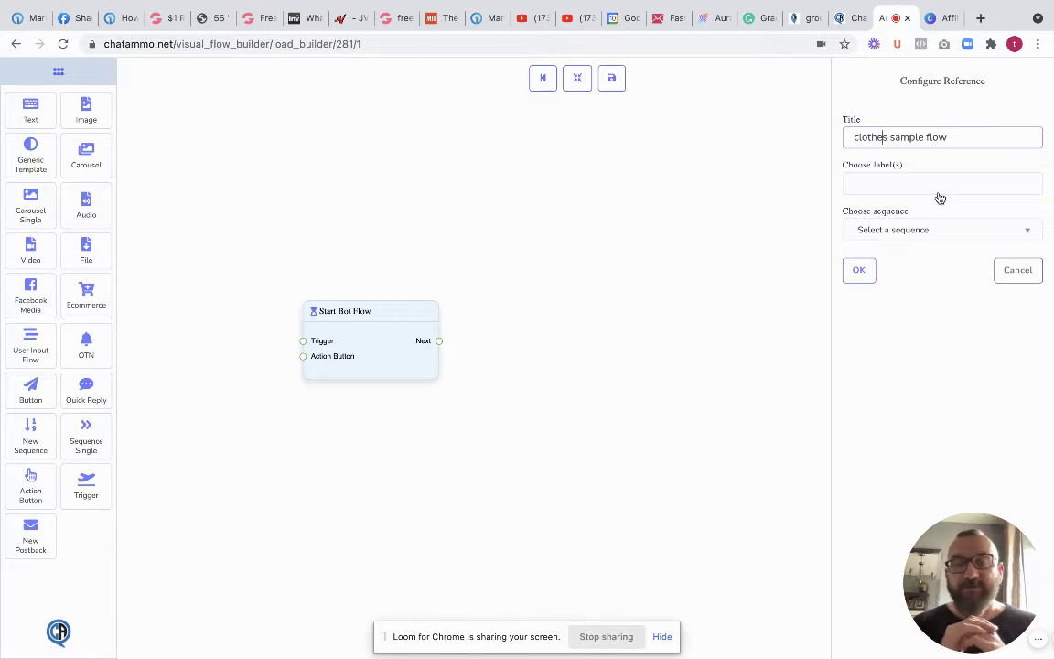
{"action": "left_click", "coordinate": [859, 270]}
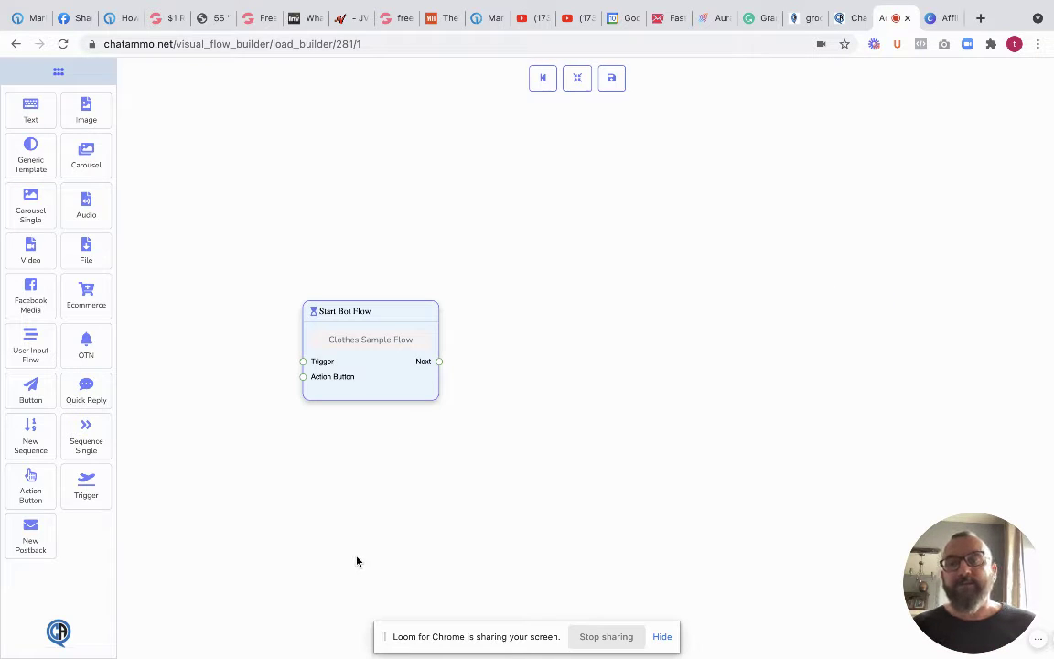
- Add an Action Button block above and left of Start Bot Flow and review its available actions without choosing one
{"action": "left_click_drag", "start_coordinate": [30, 490], "coordinate": [203, 265]}
{"action": "left_click_drag", "start_coordinate": [285, 297], "coordinate": [247, 209]}
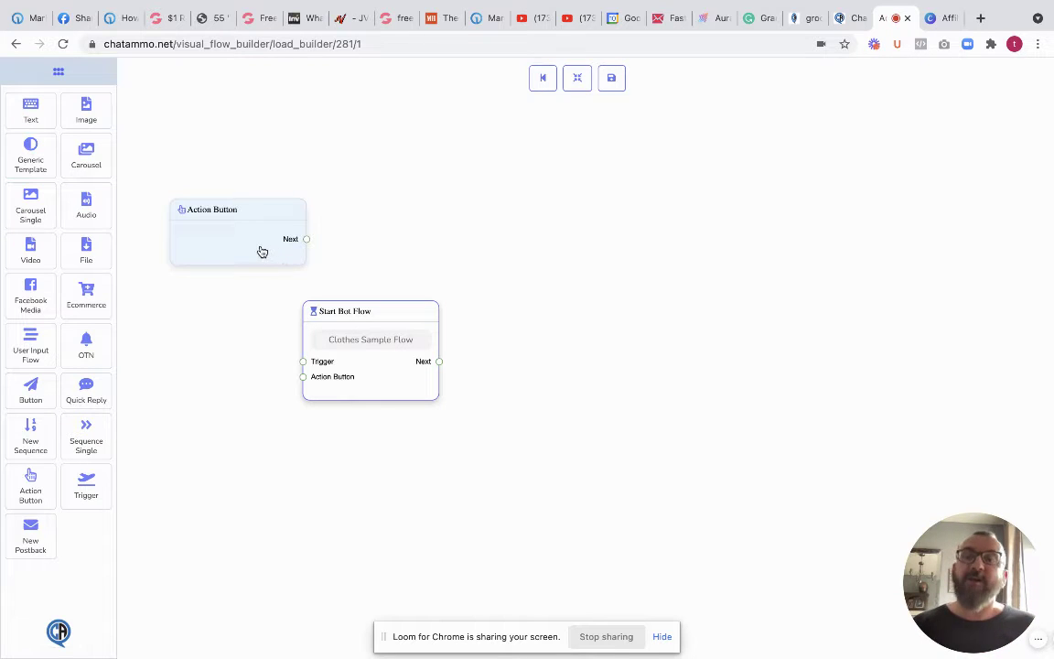
{"action": "left_click", "coordinate": [262, 251]}
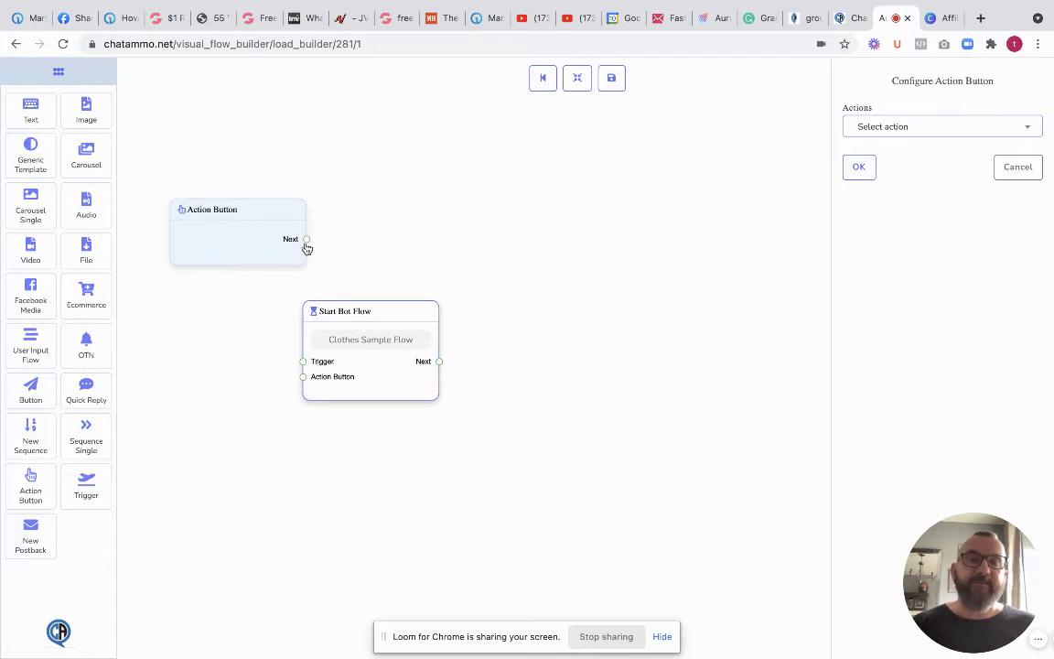
{"action": "left_click", "coordinate": [1011, 133]}
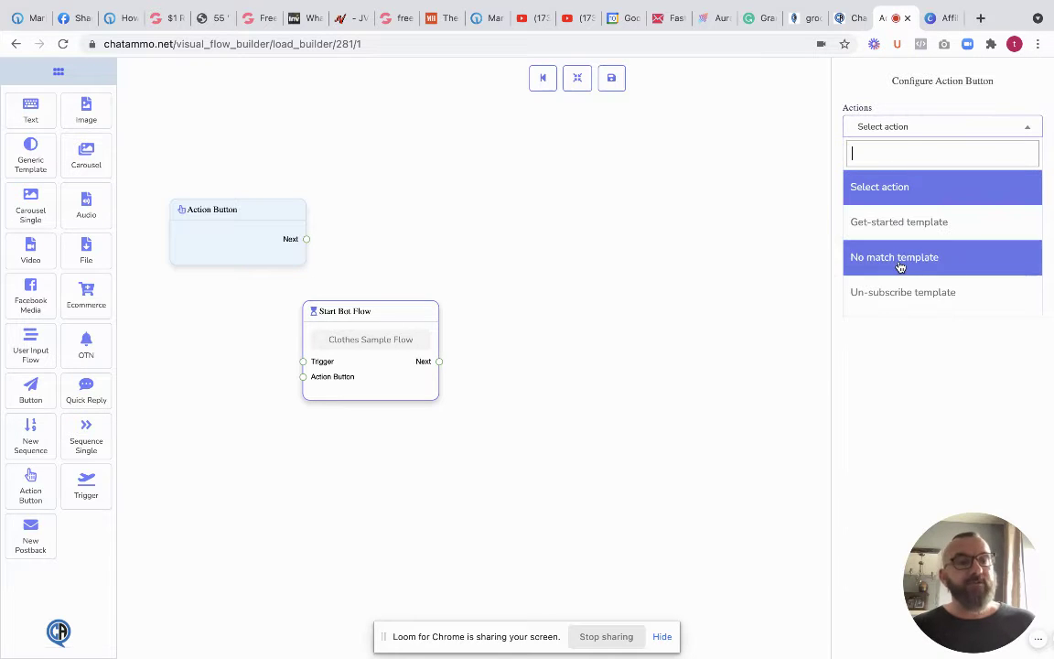
{"action": "scroll", "coordinate": [915, 282], "scroll_direction": "down", "scroll_amount": 1}
{"action": "scroll", "coordinate": [915, 282], "scroll_direction": "down", "scroll_amount": 2}
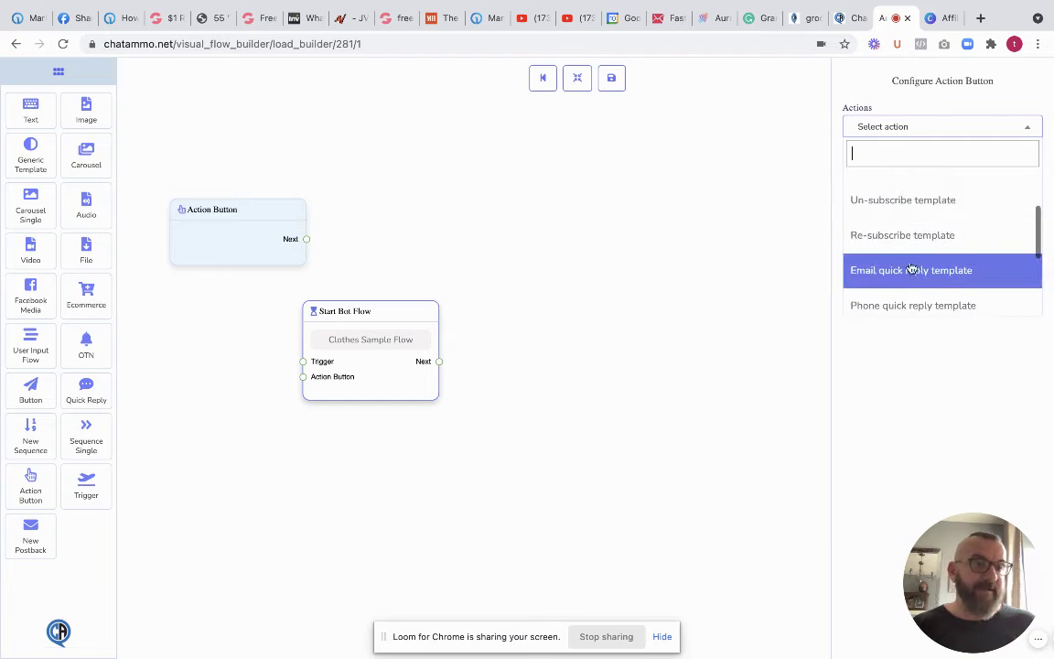
{"action": "scroll", "coordinate": [942, 265], "scroll_direction": "down", "scroll_amount": 4}
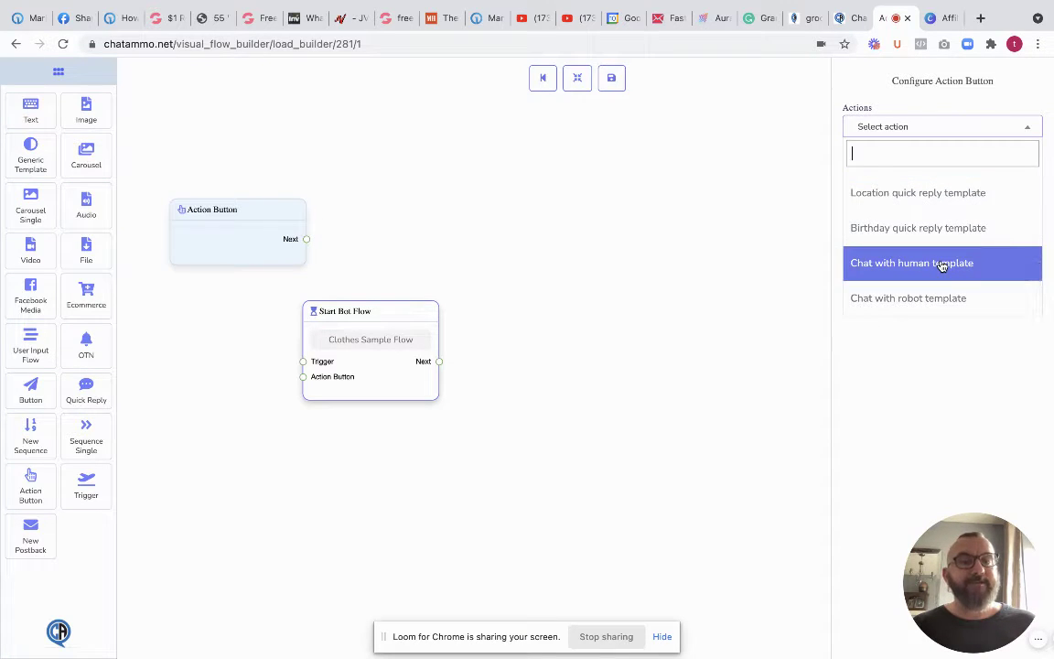
{"action": "left_click", "coordinate": [458, 240]}
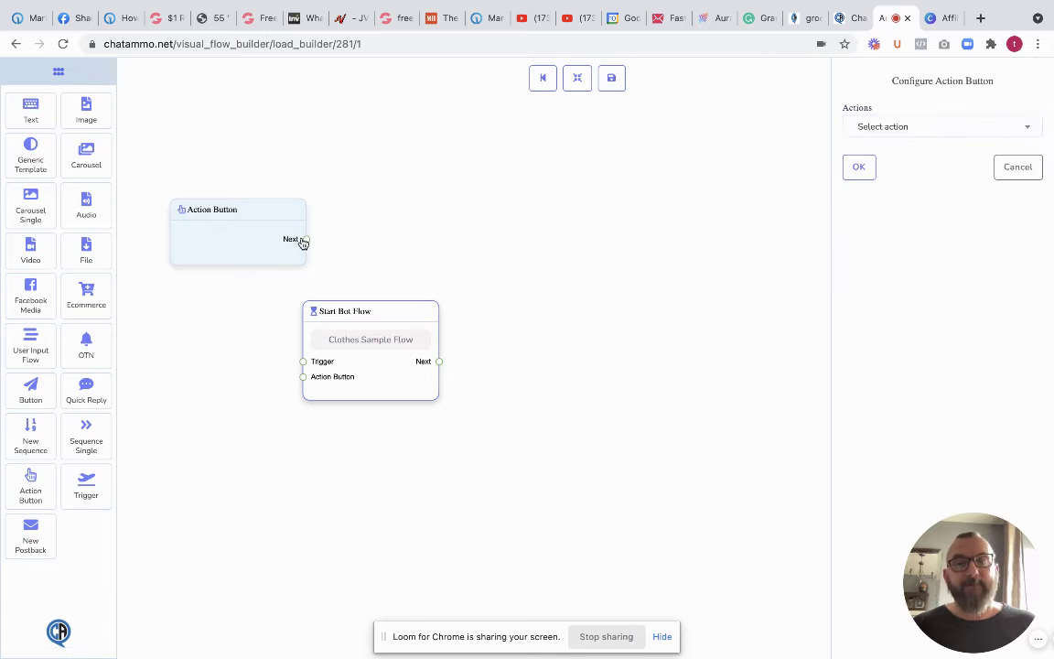
- Connect the Action Button block's Next output to Start Bot Flow's Action Button input, and arrange the two blocks side by side
{"action": "left_click_drag", "start_coordinate": [308, 241], "coordinate": [305, 380]}
{"action": "left_click_drag", "start_coordinate": [358, 310], "coordinate": [388, 204]}
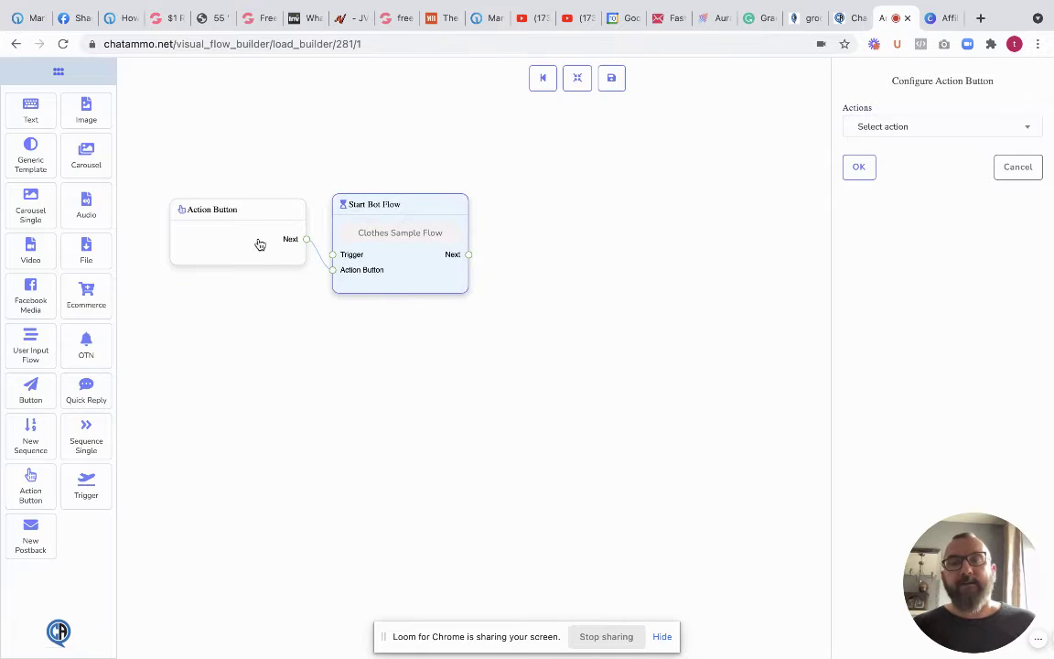
{"action": "left_click_drag", "start_coordinate": [261, 243], "coordinate": [205, 278]}
{"action": "left_click_drag", "start_coordinate": [407, 205], "coordinate": [341, 225]}
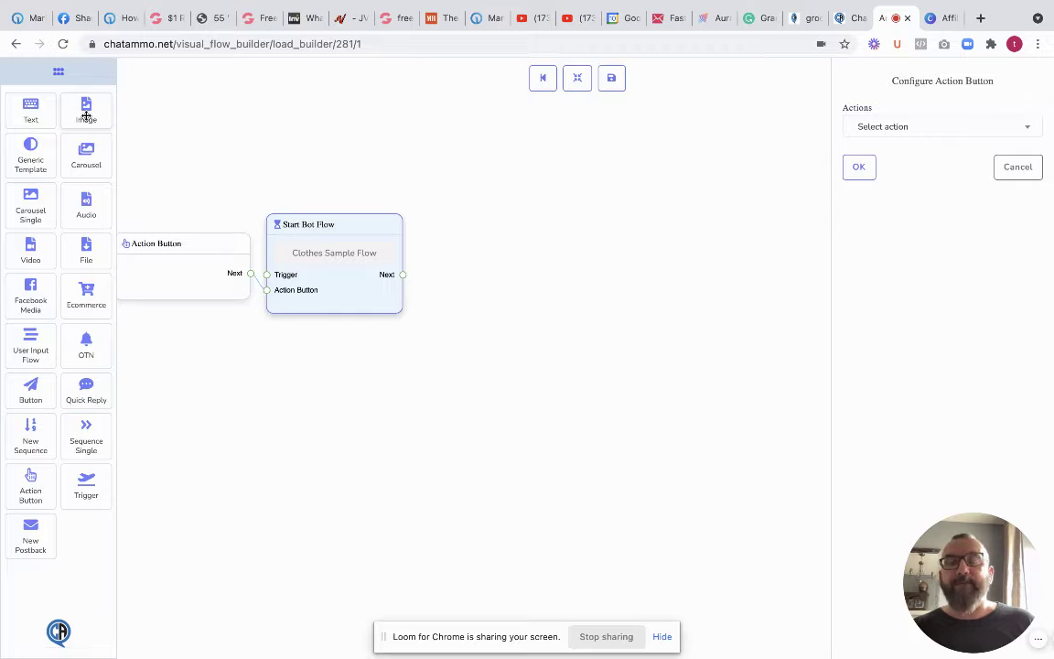
- Add an Image block to the right of Start Bot Flow and upload the "Affiliate earn...ing system.png" picture from Downloads into it
{"action": "left_click_drag", "start_coordinate": [86, 114], "coordinate": [498, 292]}
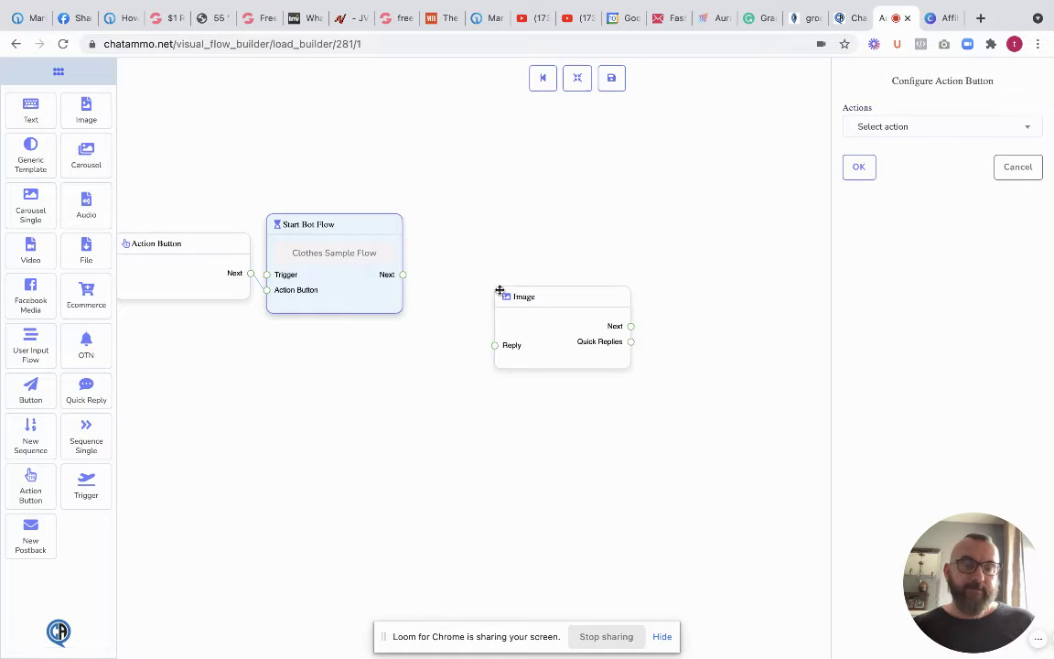
{"action": "left_click", "coordinate": [564, 328]}
{"action": "left_click", "coordinate": [896, 181]}
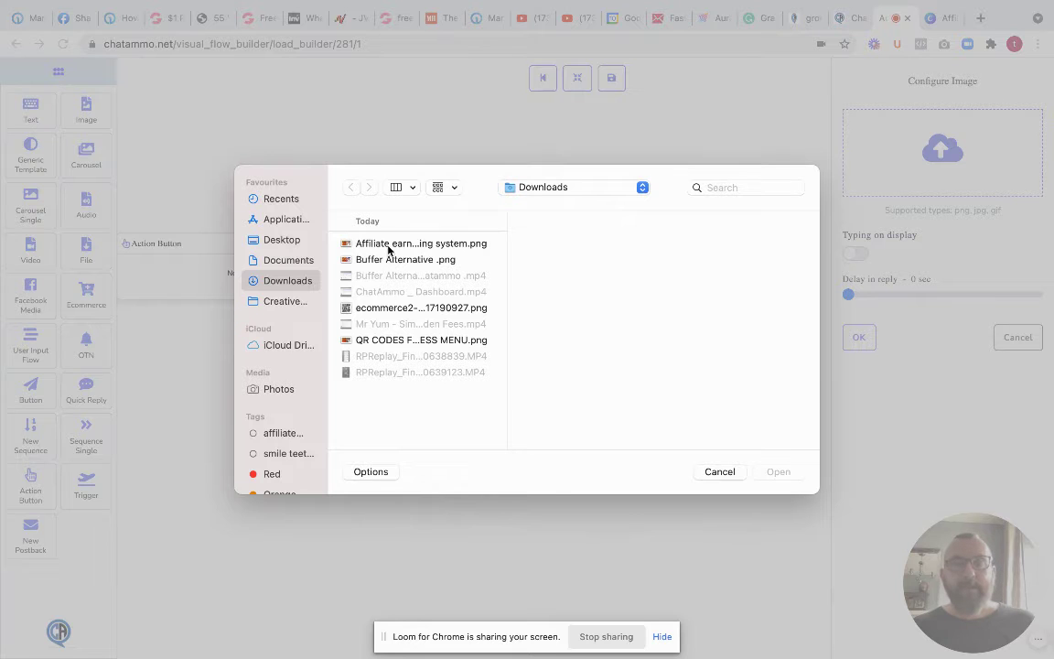
{"action": "left_click", "coordinate": [353, 241]}
{"action": "left_click", "coordinate": [778, 472]}
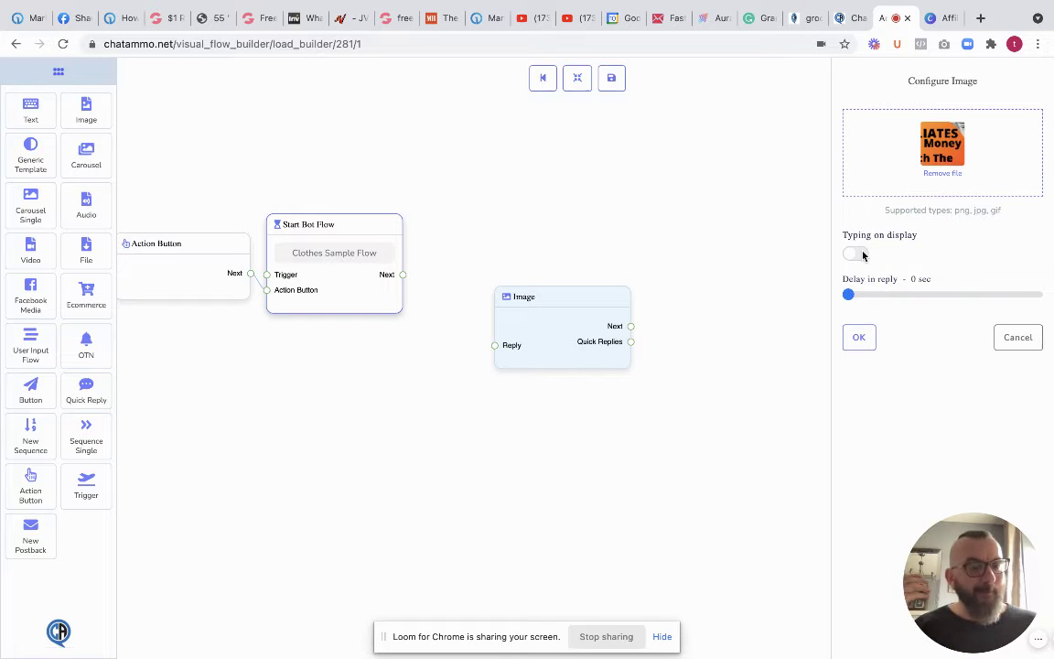
{"action": "left_click", "coordinate": [857, 337]}
- Connect Start Bot Flow's Next output to the Image block's Reply input, and move the Image block close beside Start Bot Flow
{"action": "left_click_drag", "start_coordinate": [597, 299], "coordinate": [540, 175]}
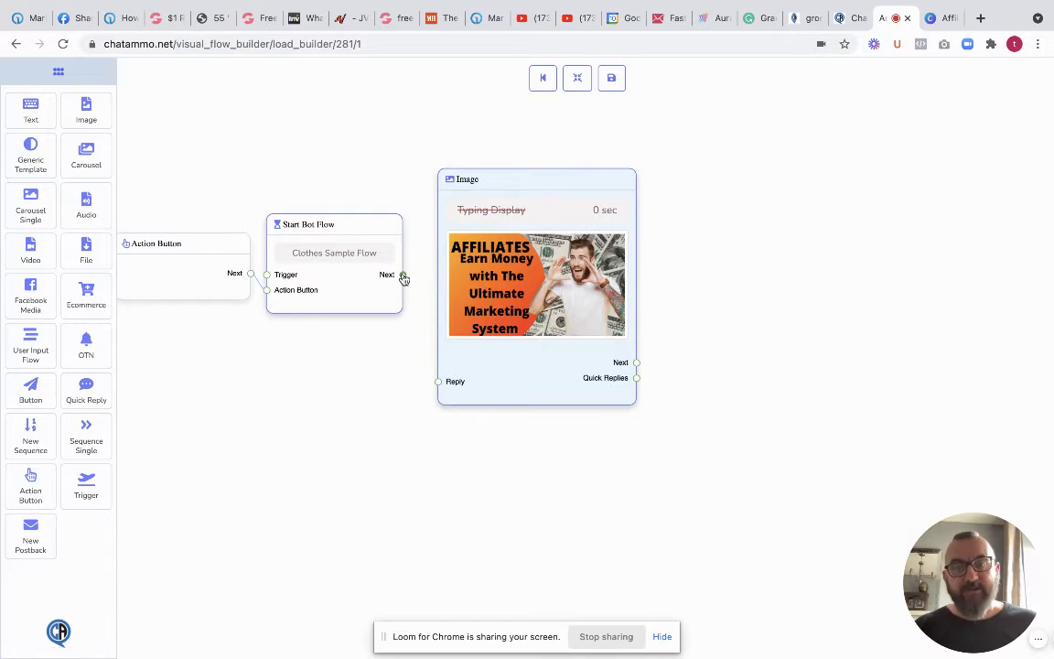
{"action": "left_click_drag", "start_coordinate": [404, 276], "coordinate": [436, 383]}
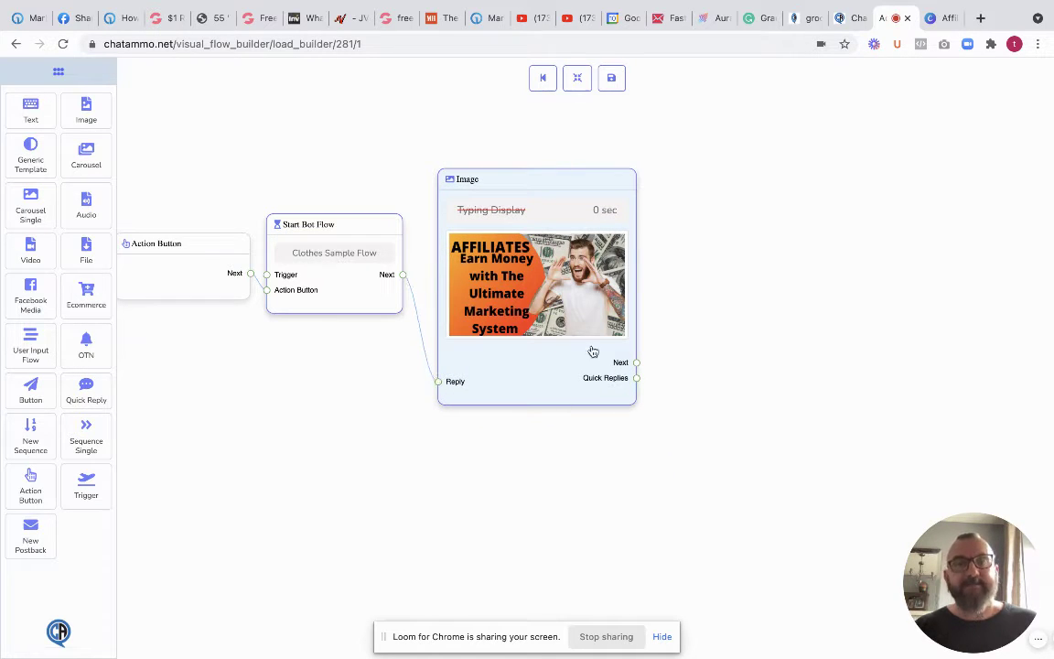
{"action": "left_click_drag", "start_coordinate": [548, 179], "coordinate": [529, 168]}
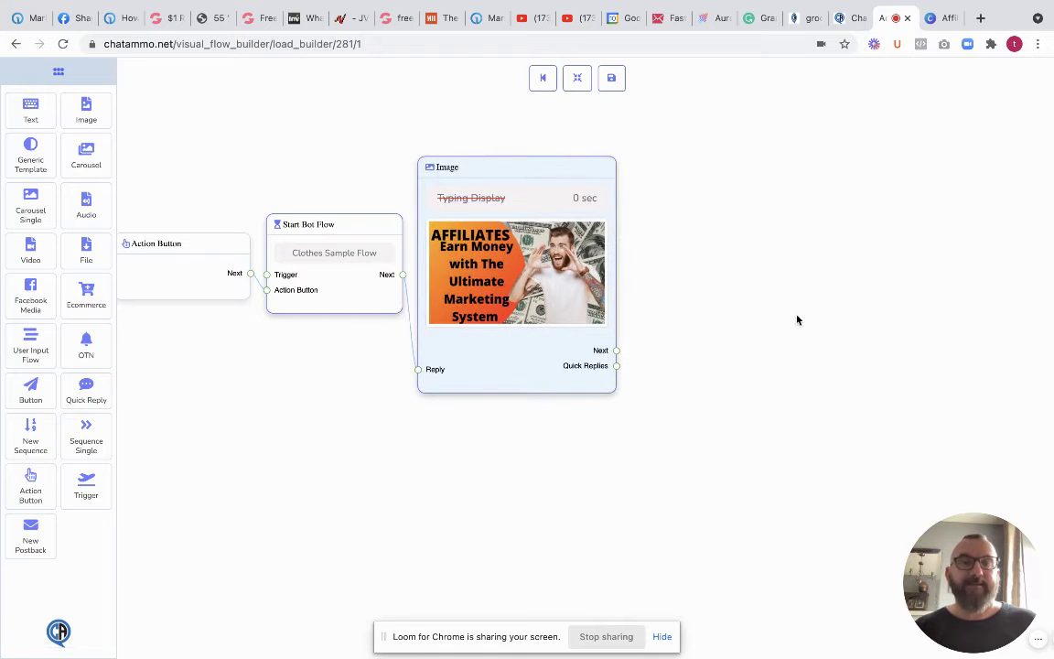
- Add a Text block right of the Image block with the reply "Hi #LEAD_USER_FIRST_NAME#, thanks for joining us withion our clothes demo"
{"action": "left_click_drag", "start_coordinate": [795, 317], "coordinate": [635, 341]}
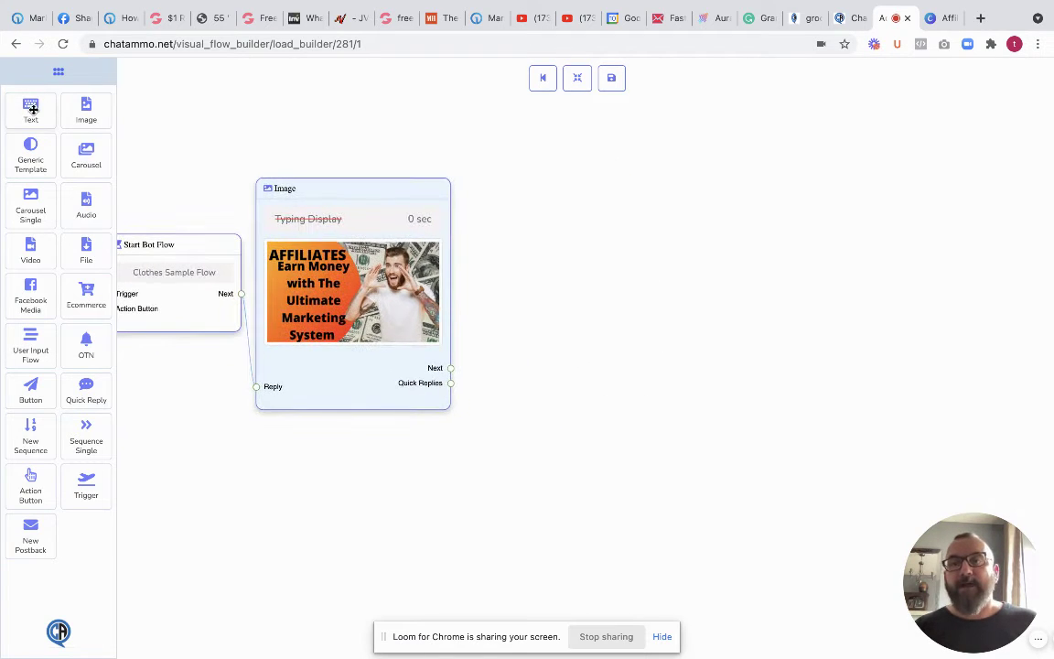
{"action": "left_click_drag", "start_coordinate": [30, 105], "coordinate": [540, 268]}
{"action": "double_click", "coordinate": [589, 321]}
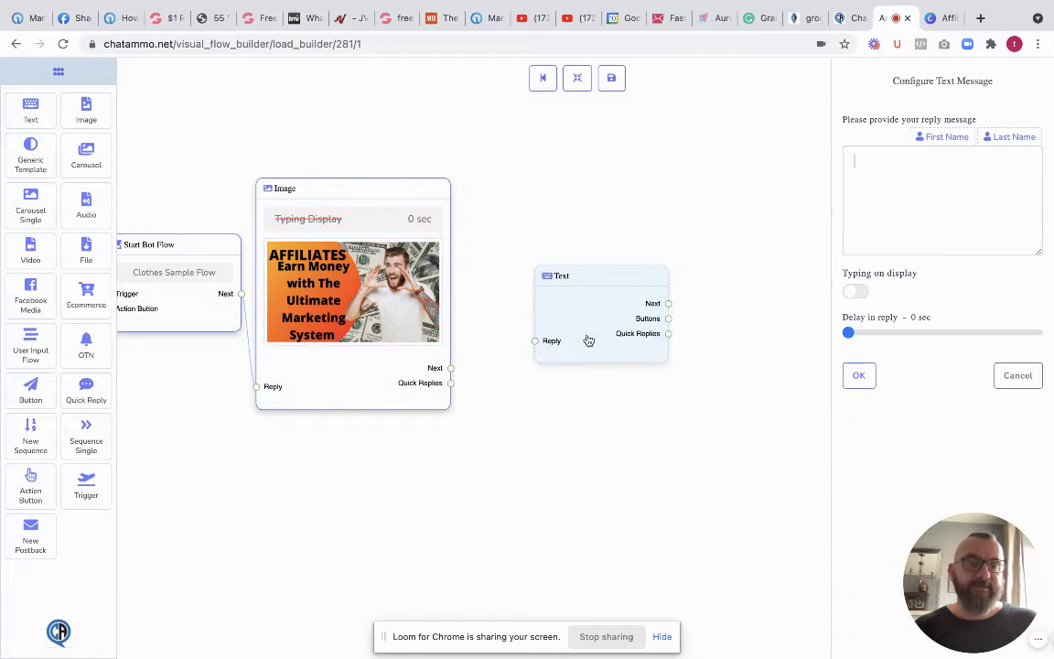
{"action": "left_click", "coordinate": [954, 201]}
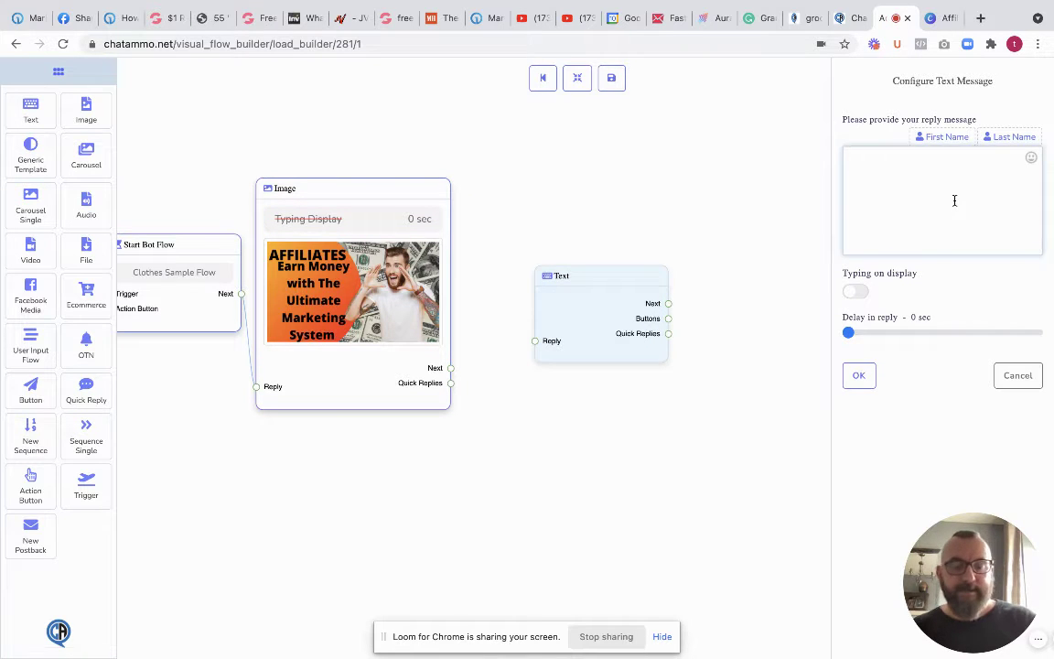
{"action": "type", "text": "Hi"}
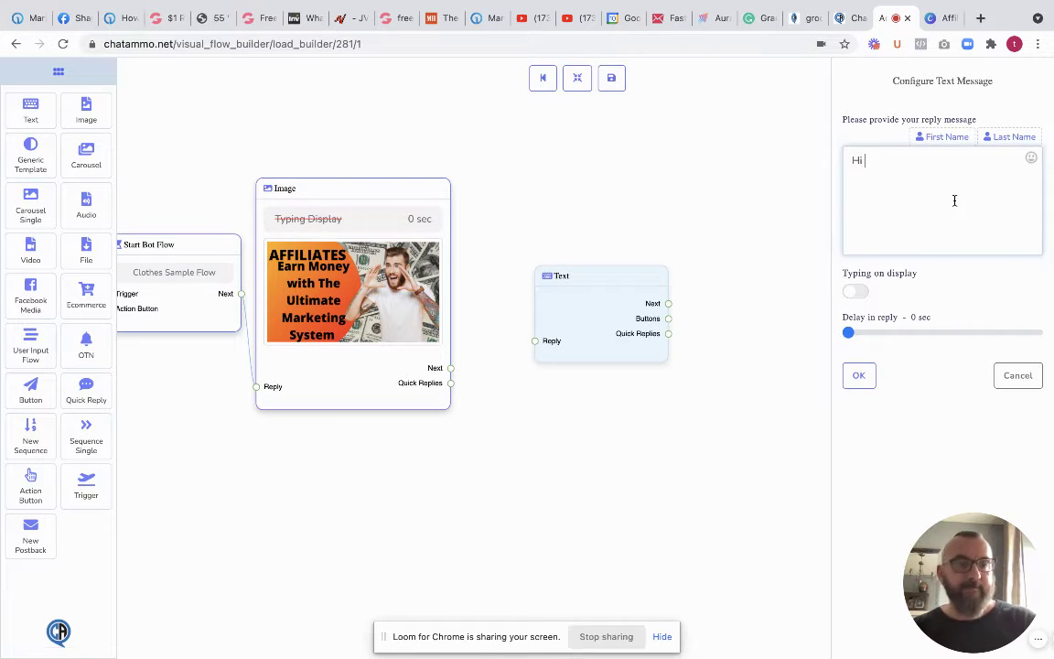
{"action": "left_click", "coordinate": [945, 136]}
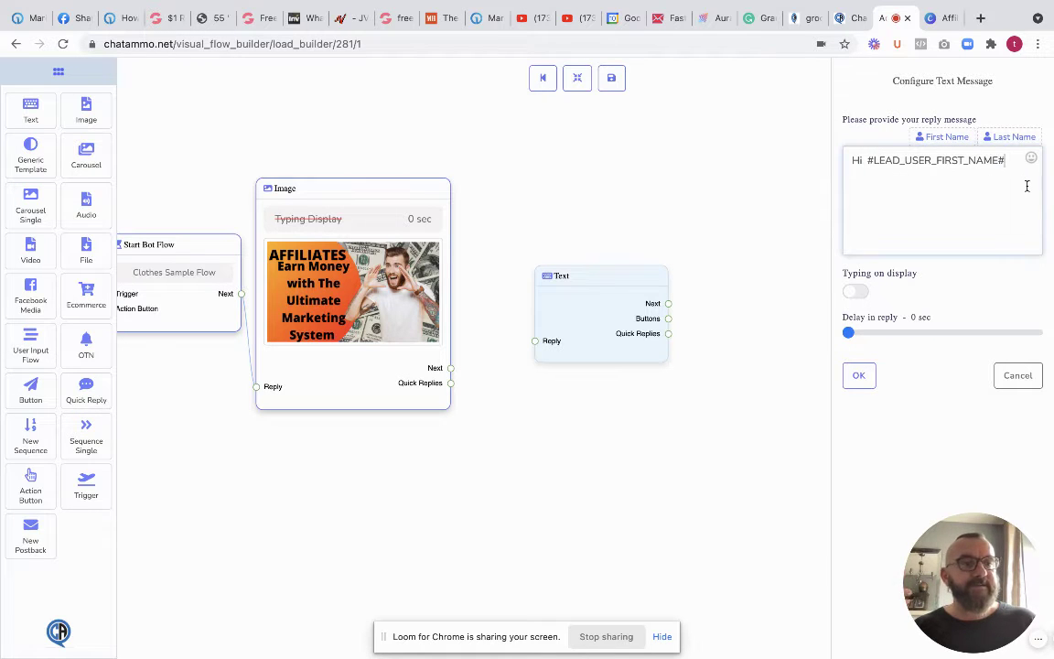
{"action": "type", "text": ", thanks for joining us withion our cl"}
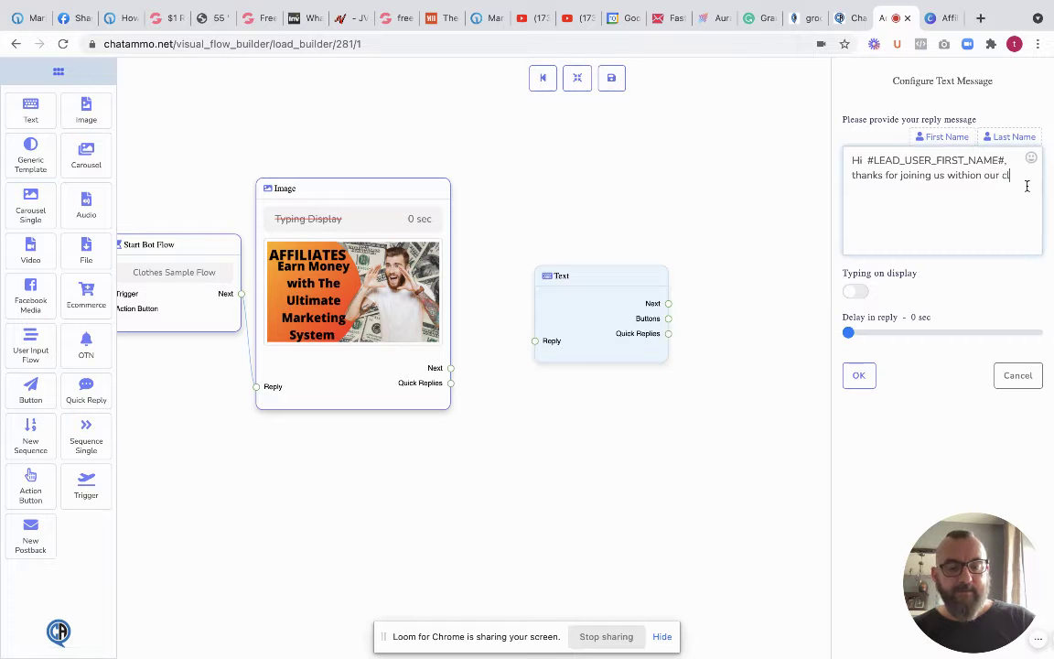
{"action": "type", "text": "hes demo"}
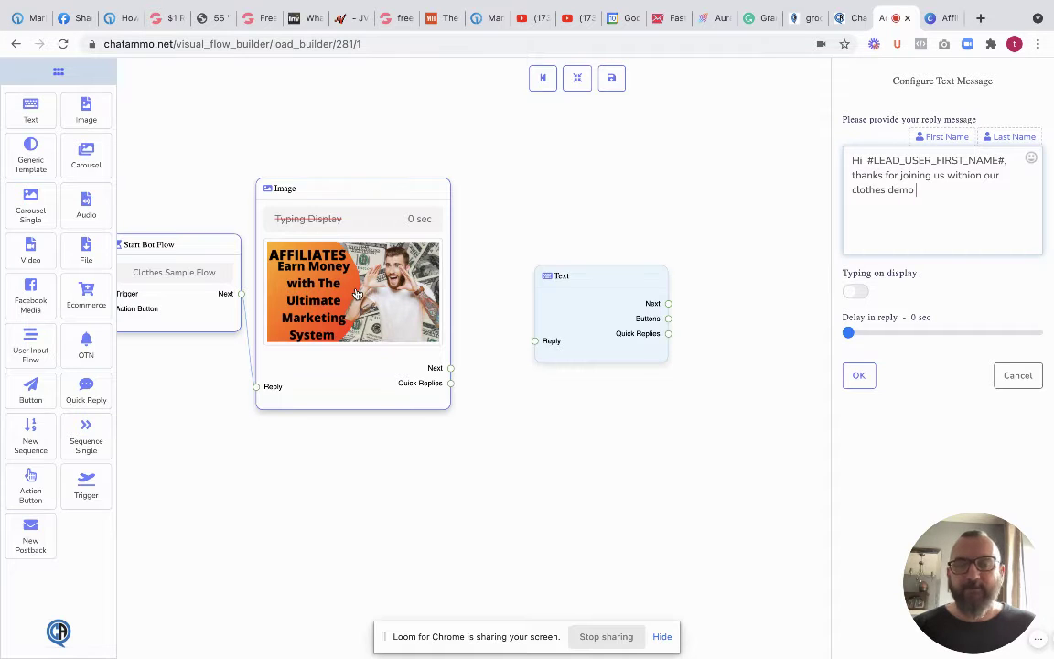
- Connect the Image block's Next output to the Text block's Reply input, and align the completed Text block beside the Image block
{"action": "scroll", "coordinate": [357, 292], "scroll_direction": "up", "scroll_amount": 1}
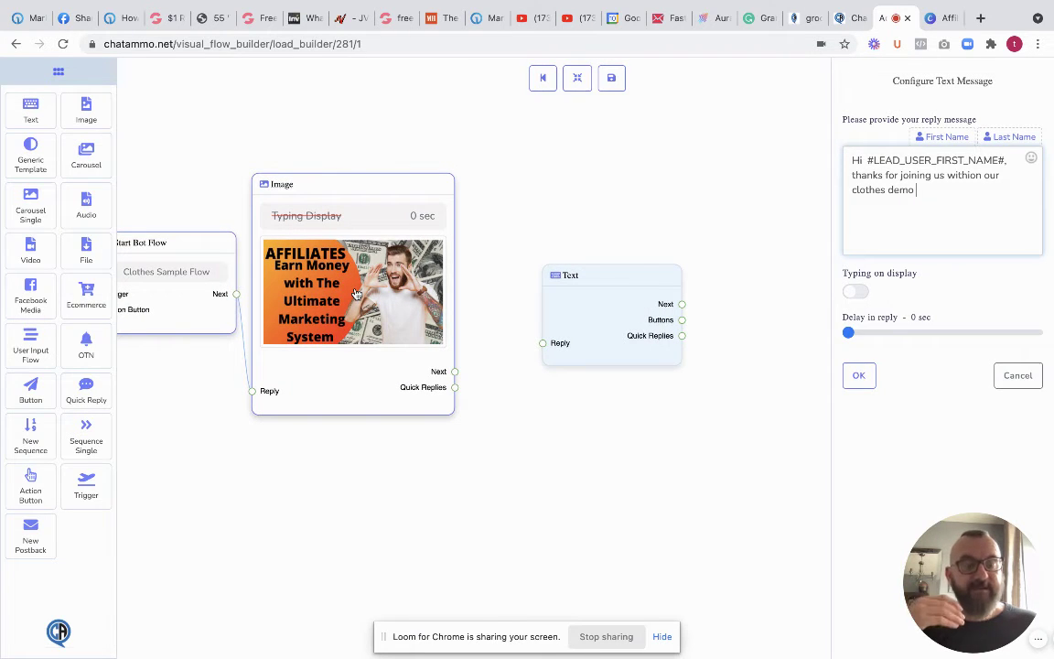
{"action": "left_click_drag", "start_coordinate": [584, 345], "coordinate": [531, 382]}
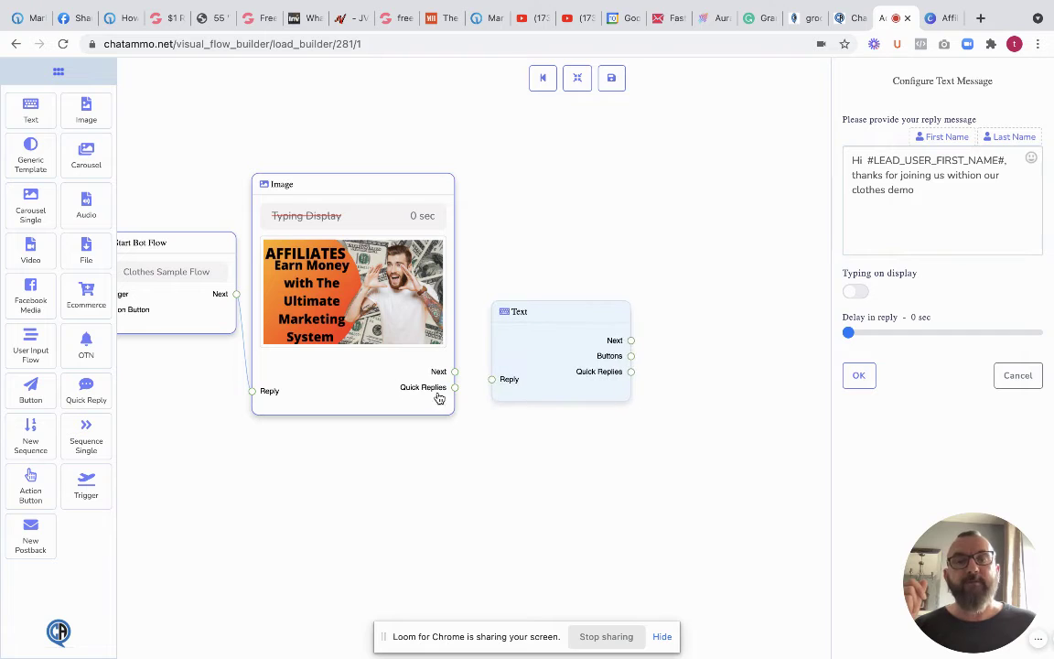
{"action": "left_click_drag", "start_coordinate": [455, 371], "coordinate": [492, 379]}
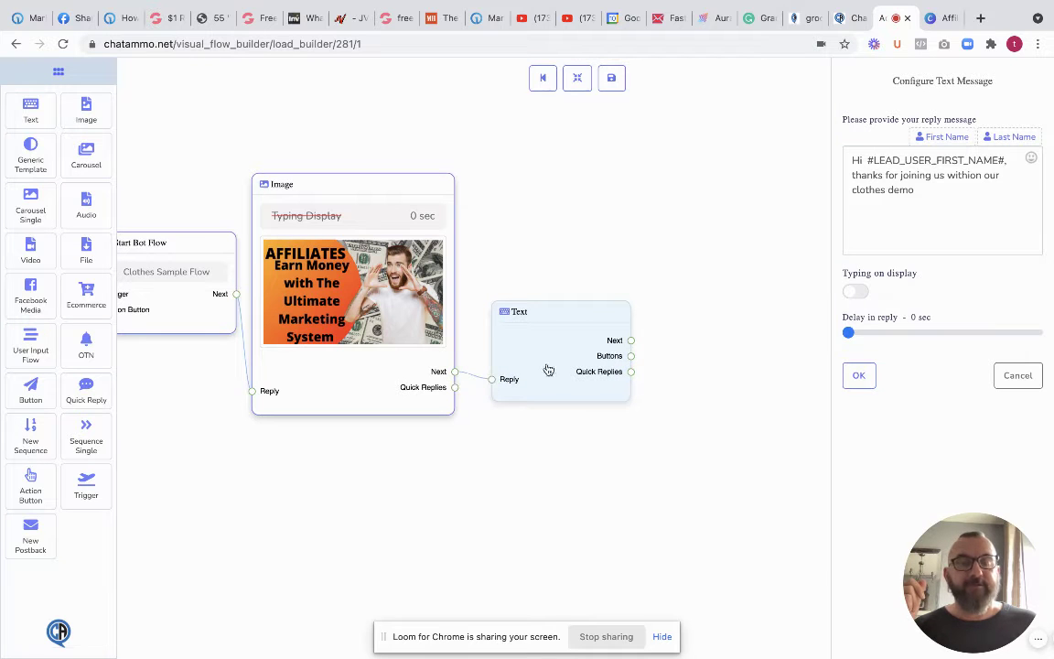
{"action": "left_click_drag", "start_coordinate": [569, 347], "coordinate": [538, 328]}
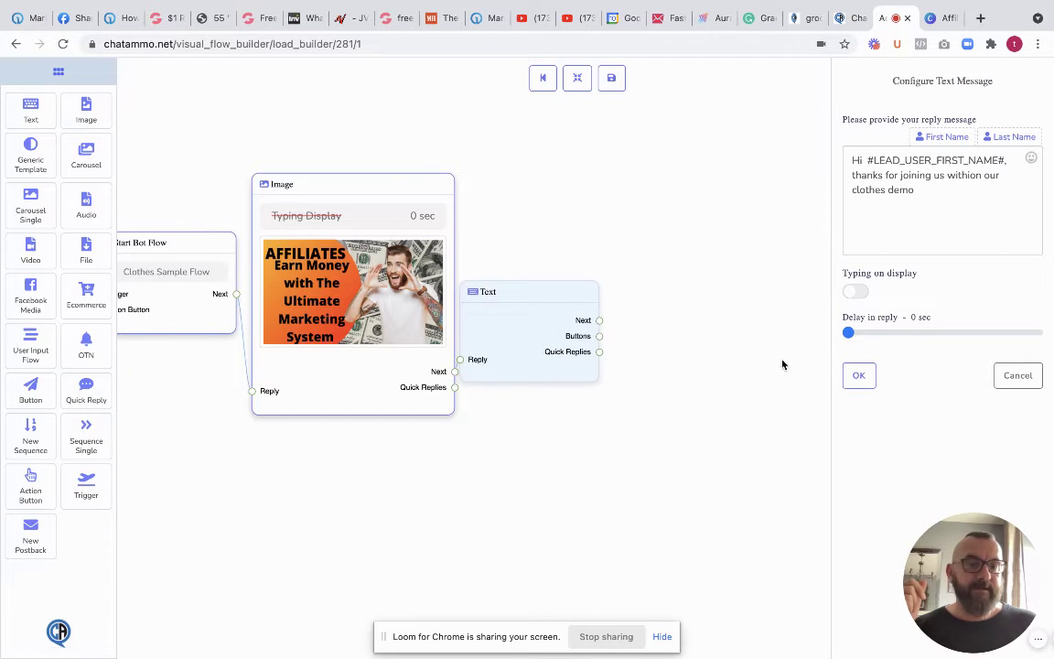
{"action": "left_click", "coordinate": [857, 378]}
{"action": "left_click_drag", "start_coordinate": [565, 287], "coordinate": [579, 181]}
- Add two Button blocks to the right of the Text block and arrange them one above the other
{"action": "scroll", "coordinate": [539, 261], "scroll_direction": "up", "scroll_amount": 2}
{"action": "scroll", "coordinate": [541, 262], "scroll_direction": "down", "scroll_amount": 3}
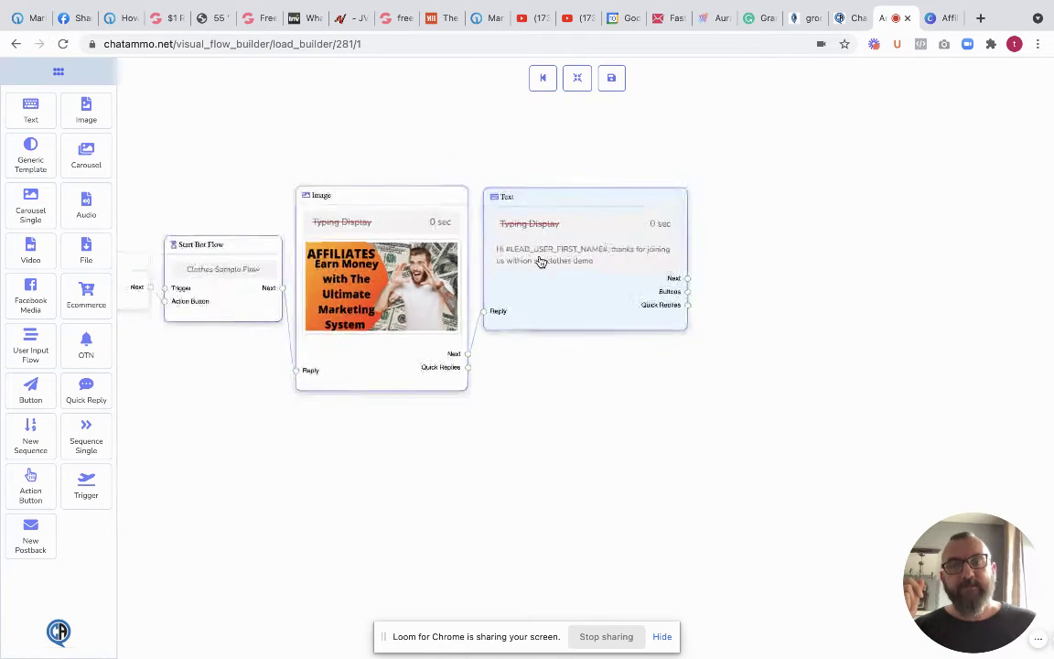
{"action": "scroll", "coordinate": [526, 283], "scroll_direction": "down", "scroll_amount": 3}
{"action": "scroll", "coordinate": [478, 301], "scroll_direction": "up", "scroll_amount": 4}
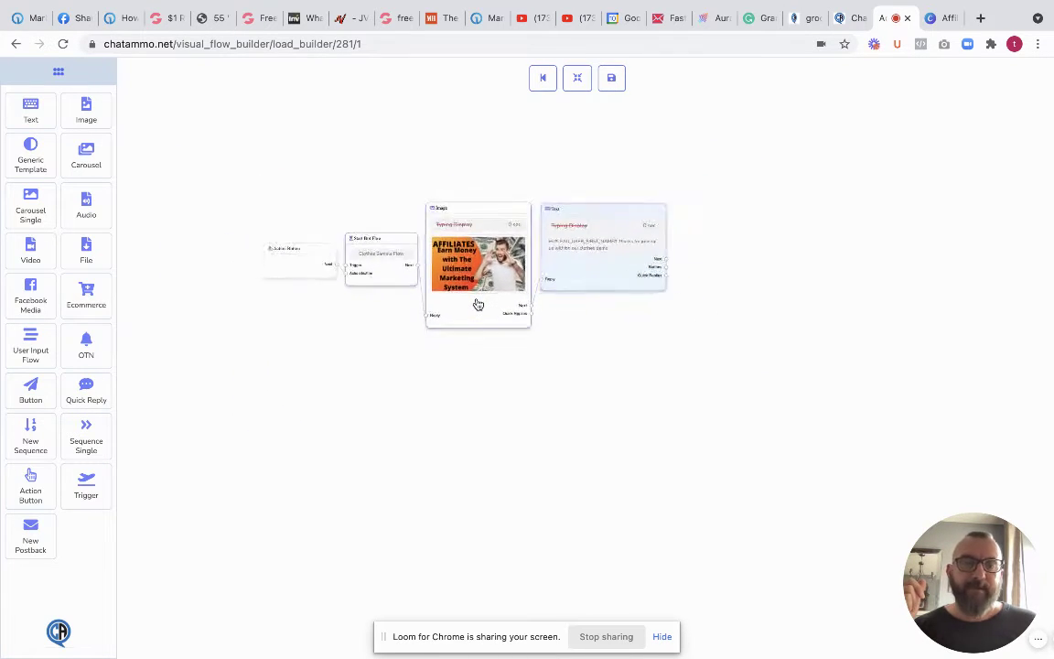
{"action": "scroll", "coordinate": [477, 304], "scroll_direction": "up", "scroll_amount": 3}
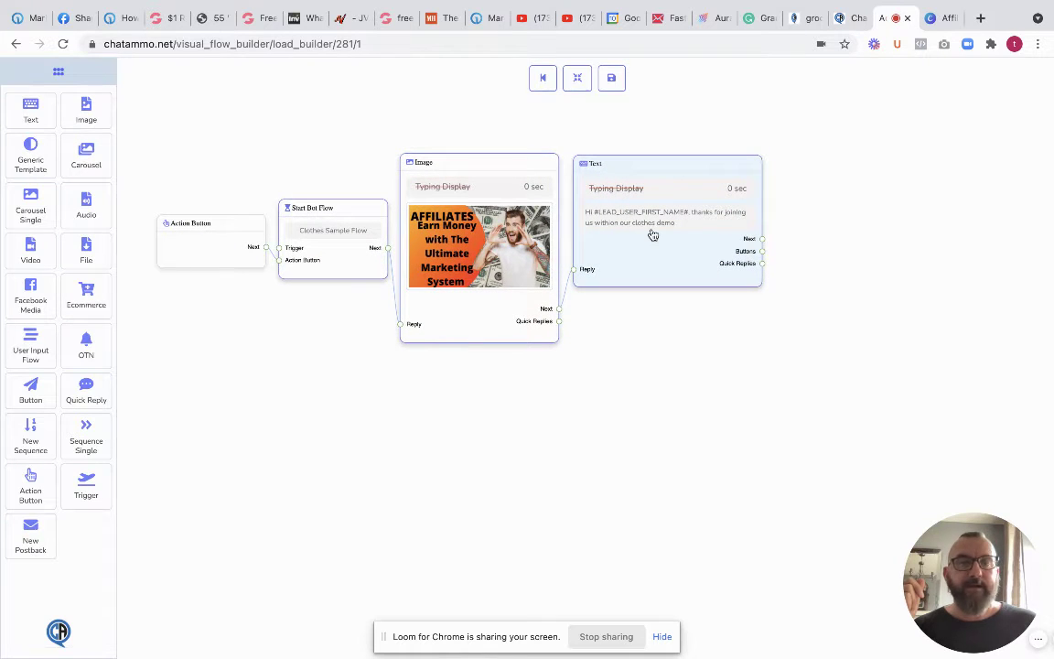
{"action": "left_click_drag", "start_coordinate": [654, 353], "coordinate": [535, 358]}
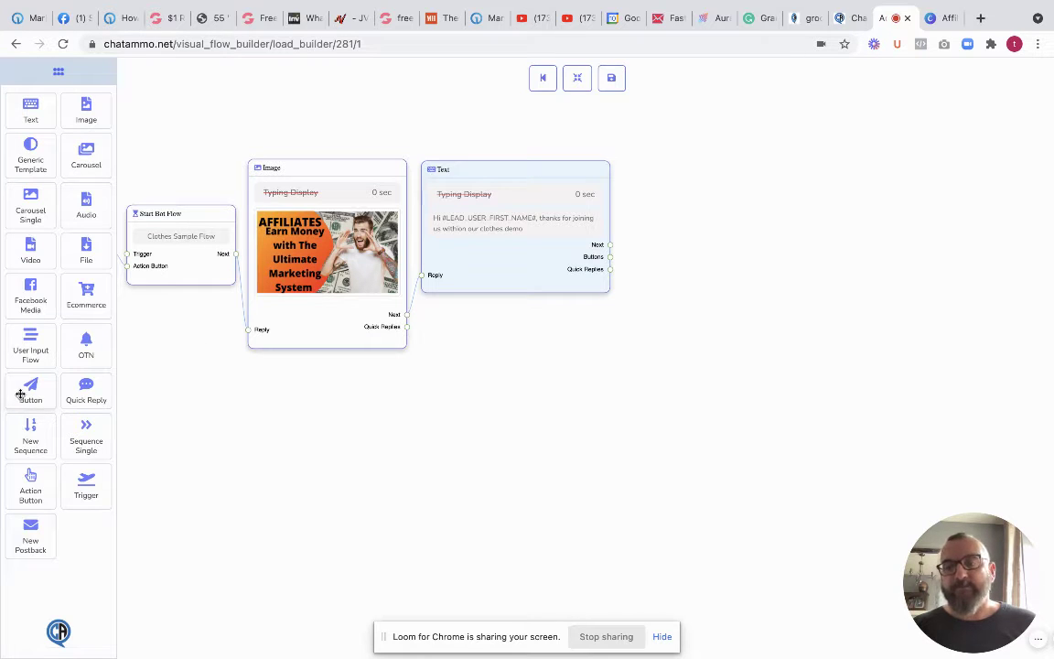
{"action": "left_click_drag", "start_coordinate": [20, 394], "coordinate": [640, 194]}
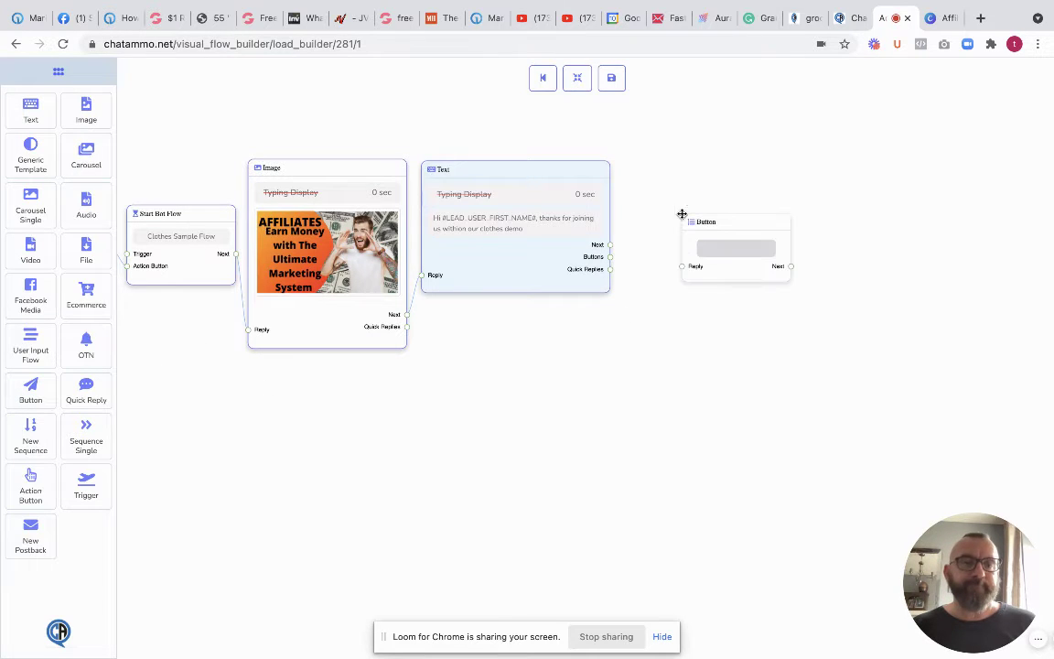
{"action": "right_click", "coordinate": [719, 375]}
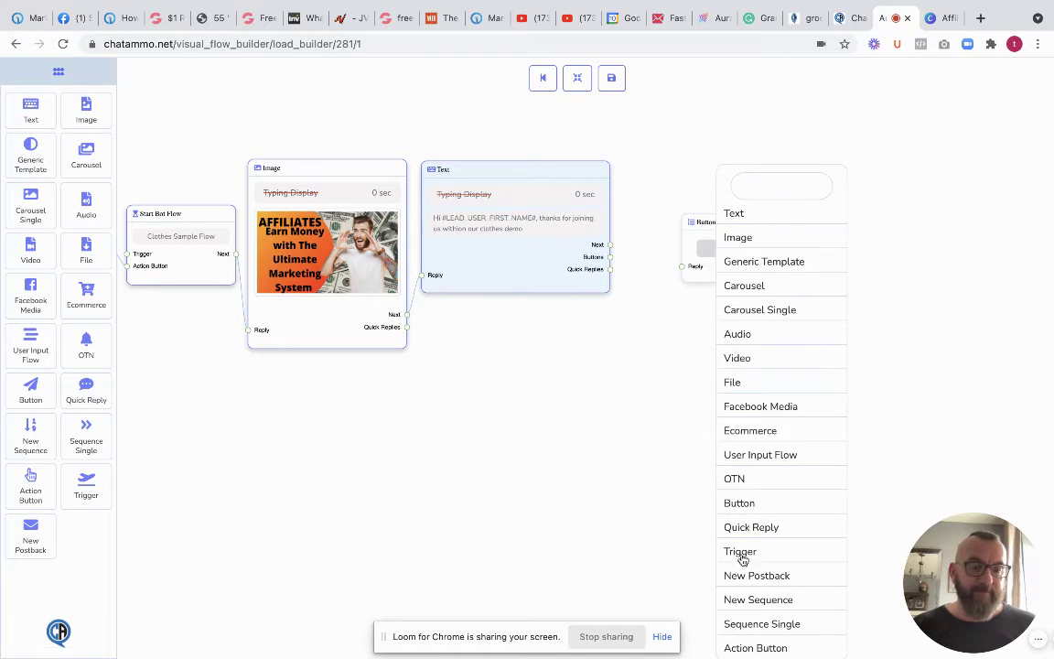
{"action": "left_click", "coordinate": [741, 503]}
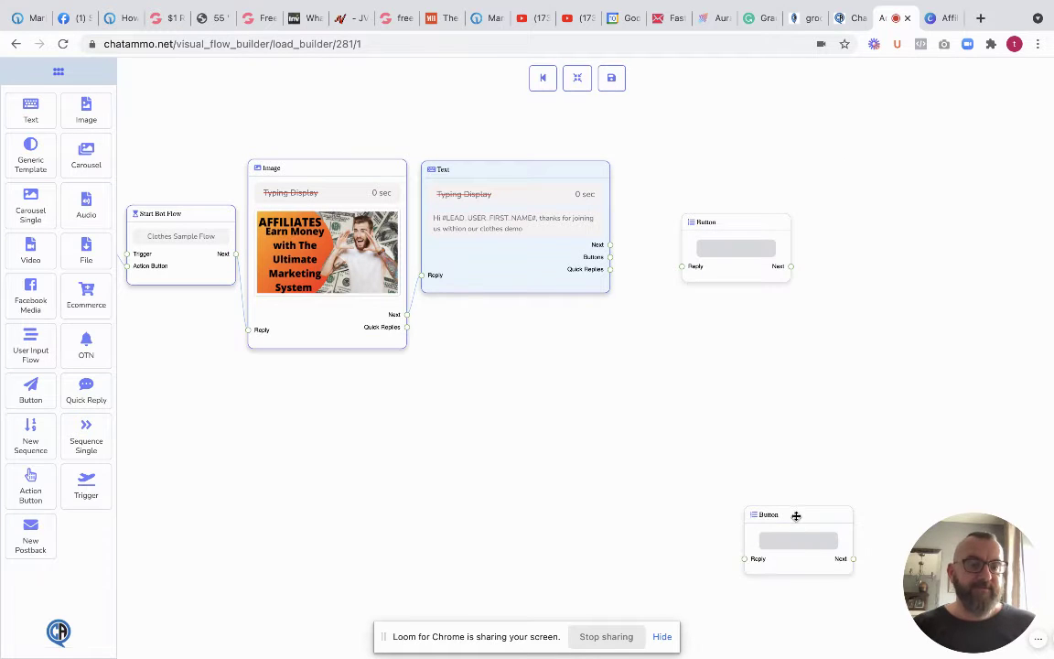
{"action": "left_click_drag", "start_coordinate": [796, 515], "coordinate": [727, 352]}
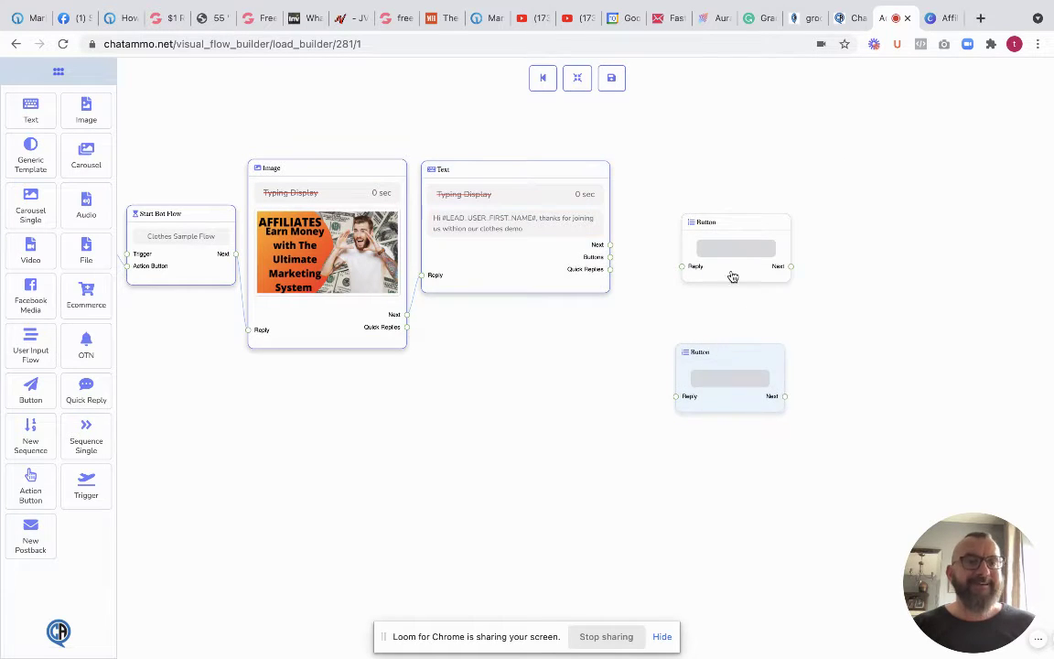
{"action": "left_click_drag", "start_coordinate": [734, 213], "coordinate": [705, 168]}
- Set the upper Button block's button text to "Jeans"
{"action": "left_click", "coordinate": [708, 213]}
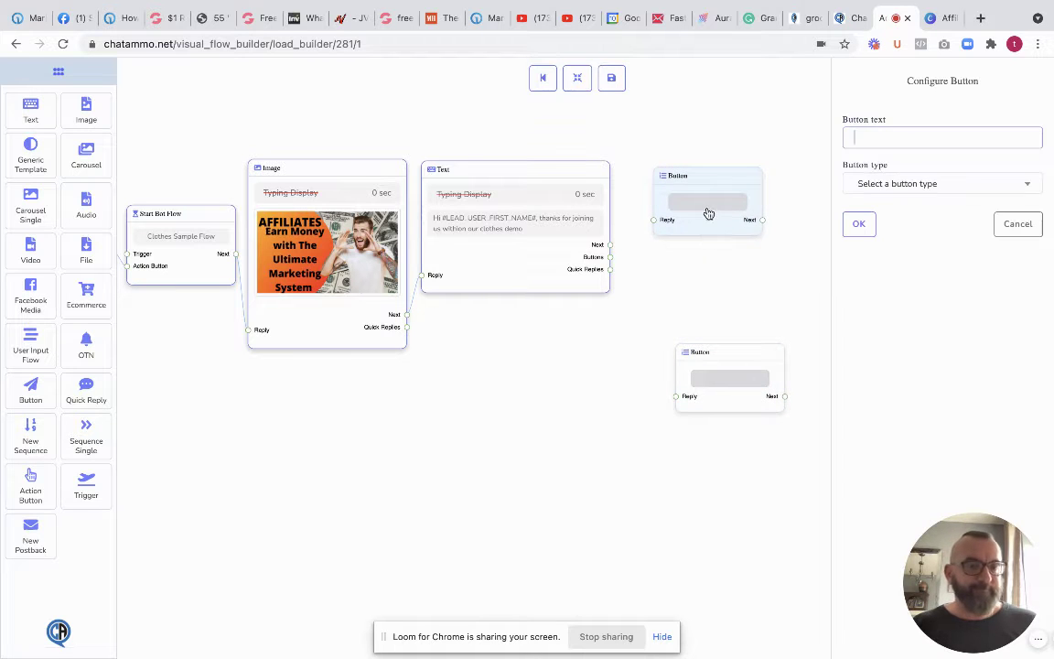
{"action": "left_click", "coordinate": [900, 134]}
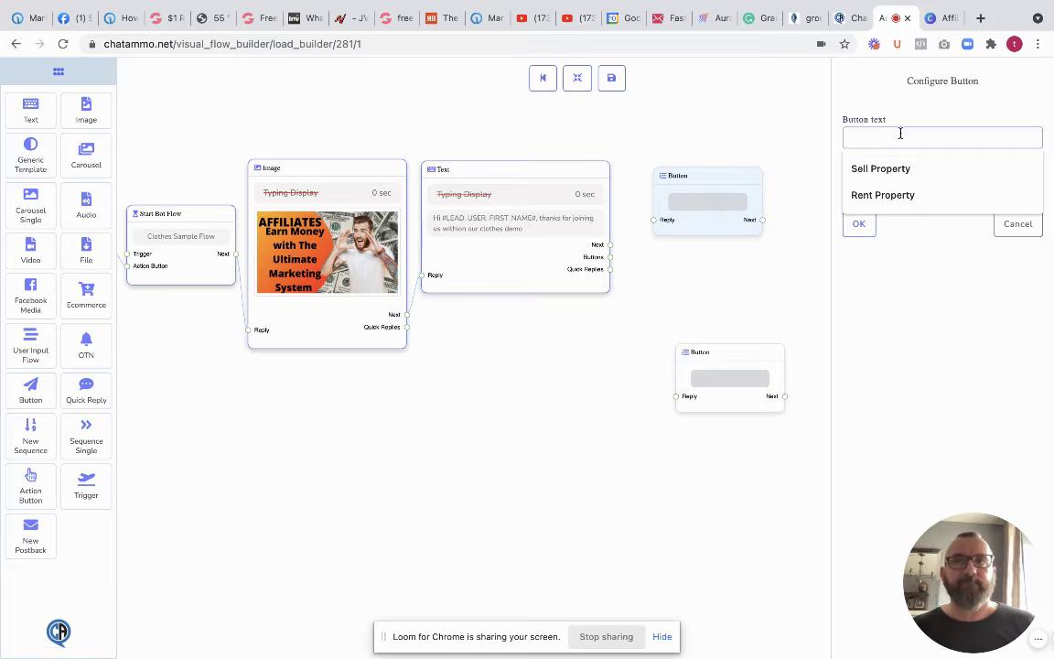
{"action": "type", "text": "Jea"}
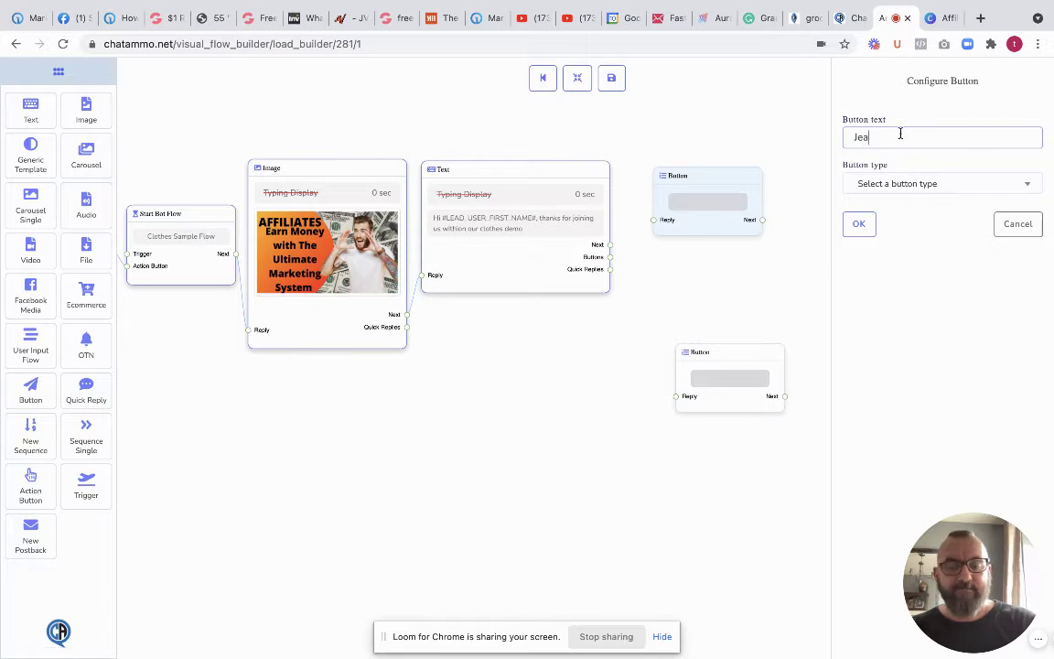
{"action": "type", "text": "ns"}
- Set the Jeans button's type to New postback and connect the Text block's Buttons output to its Reply input
{"action": "left_click", "coordinate": [963, 188]}
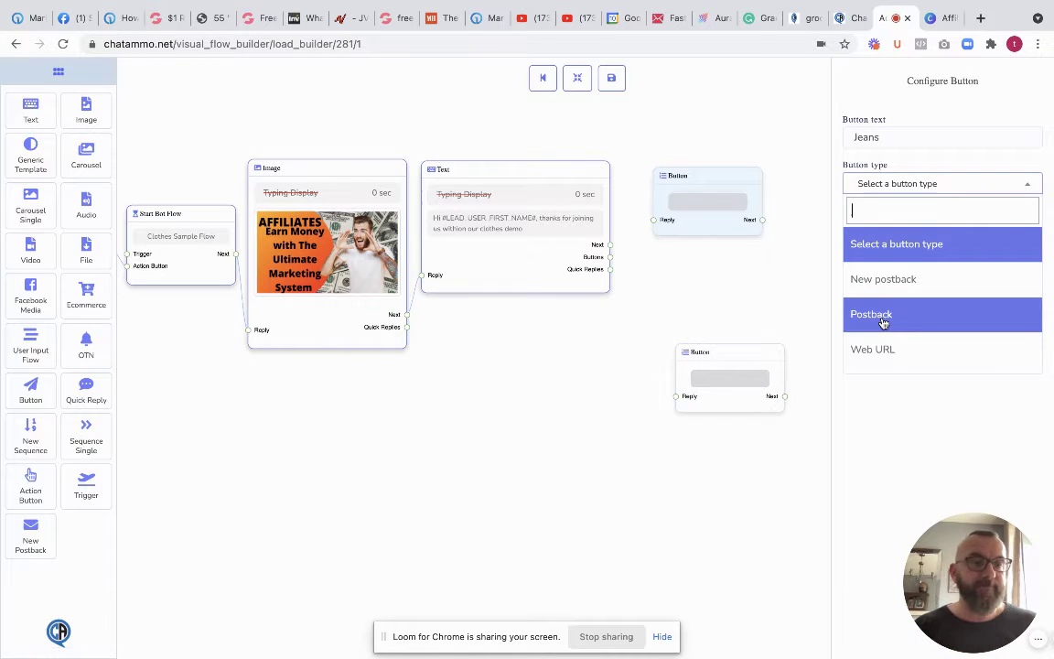
{"action": "scroll", "coordinate": [883, 322], "scroll_direction": "down", "scroll_amount": 1}
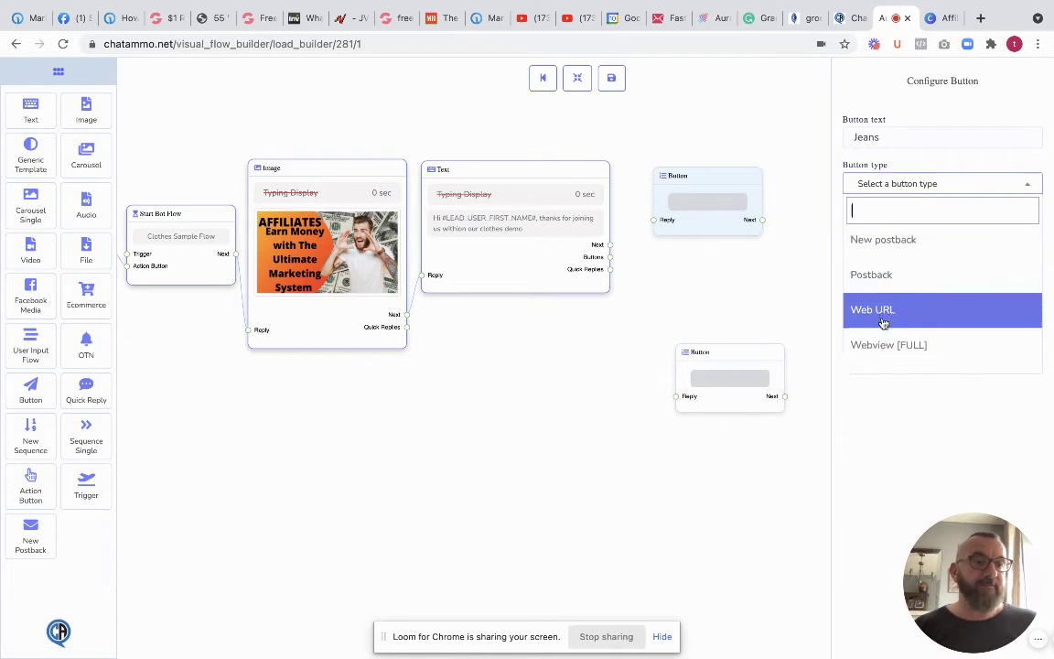
{"action": "scroll", "coordinate": [883, 322], "scroll_direction": "down", "scroll_amount": 3}
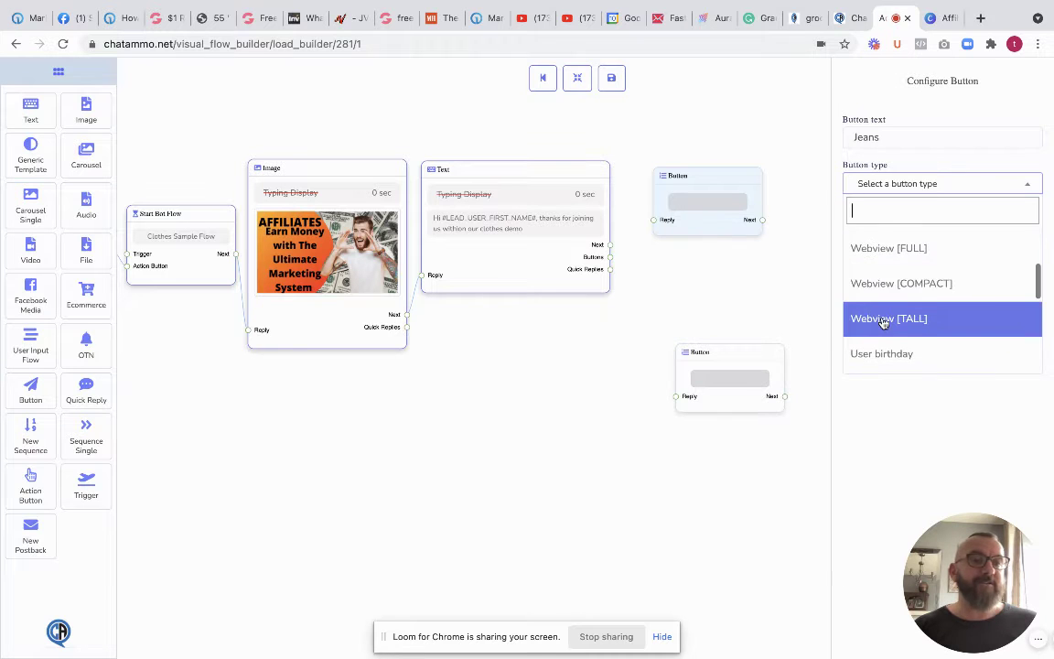
{"action": "scroll", "coordinate": [883, 322], "scroll_direction": "down", "scroll_amount": 2}
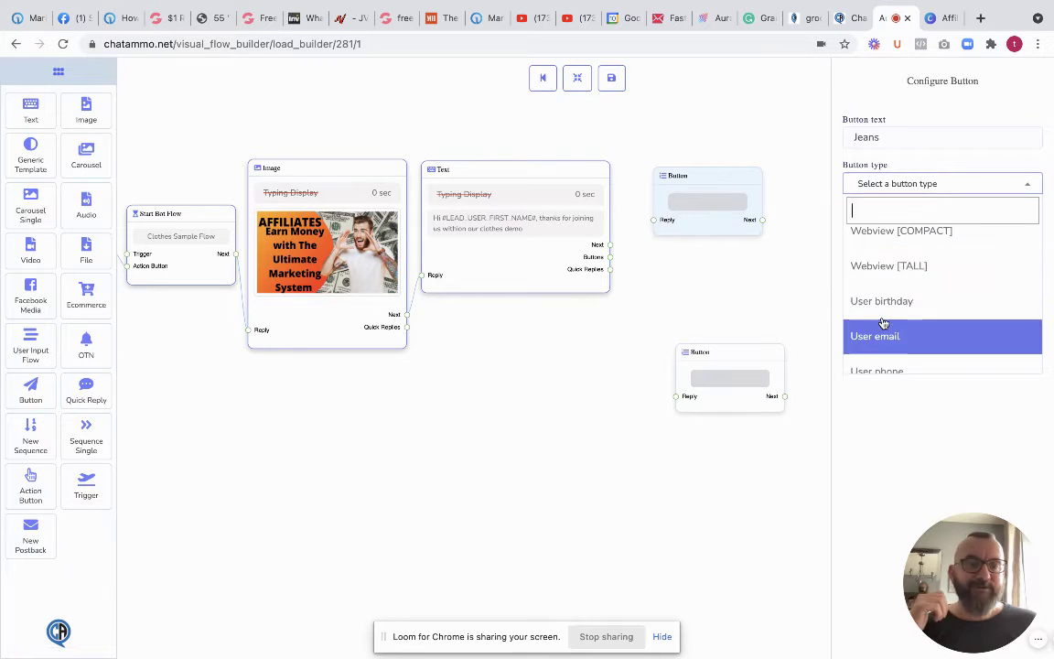
{"action": "scroll", "coordinate": [883, 322], "scroll_direction": "down", "scroll_amount": 1}
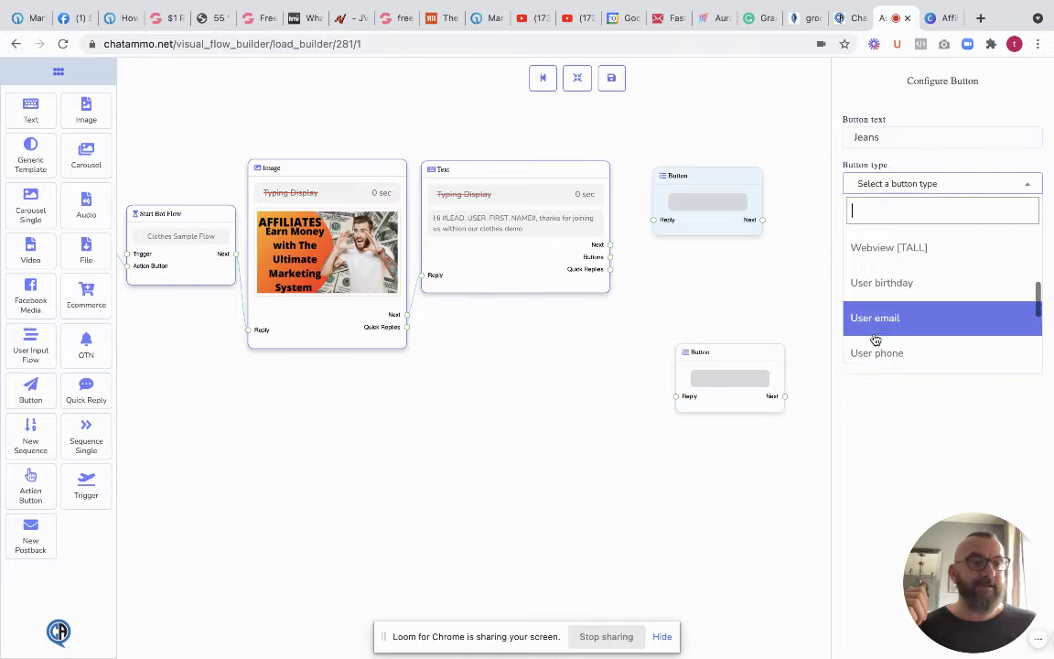
{"action": "scroll", "coordinate": [876, 341], "scroll_direction": "down", "scroll_amount": 3}
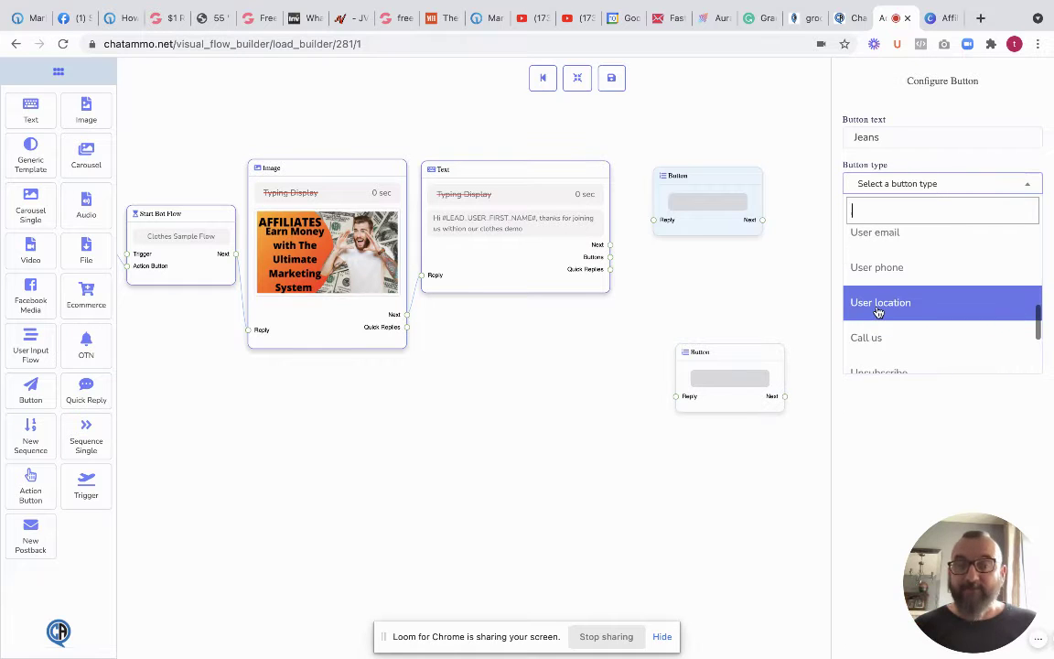
{"action": "scroll", "coordinate": [872, 340], "scroll_direction": "down", "scroll_amount": 3}
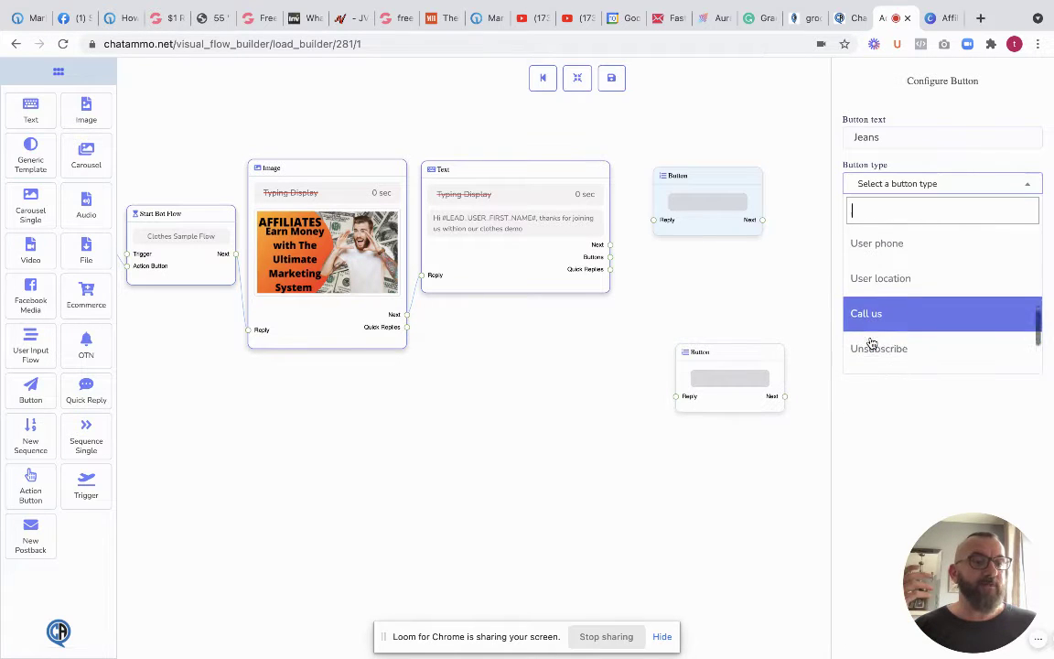
{"action": "scroll", "coordinate": [871, 343], "scroll_direction": "down", "scroll_amount": 1}
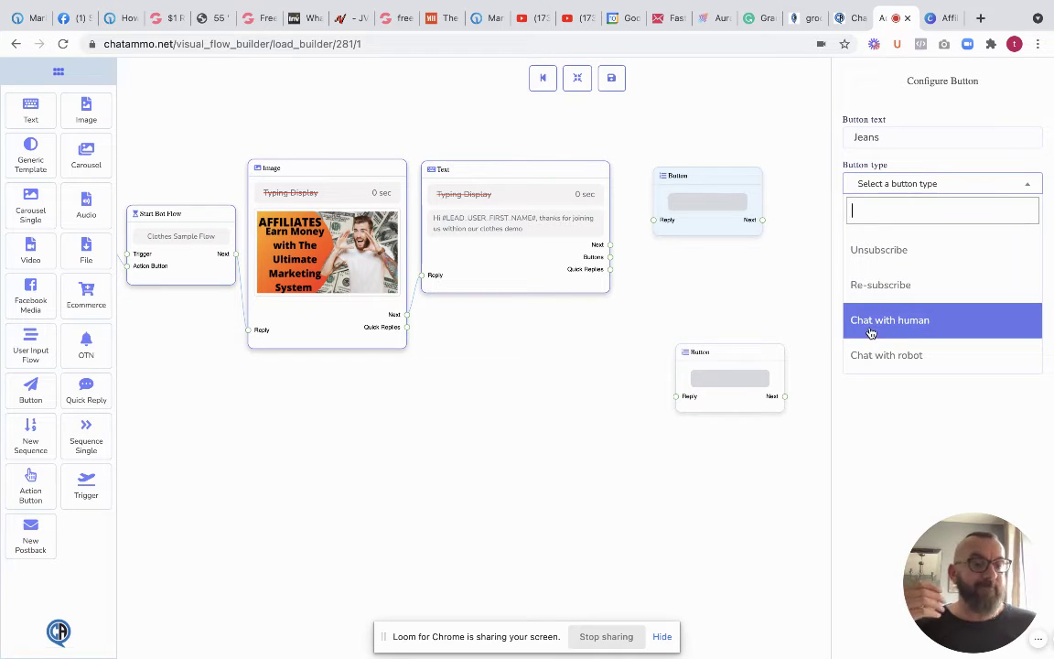
{"action": "scroll", "coordinate": [928, 284], "scroll_direction": "up", "scroll_amount": 5}
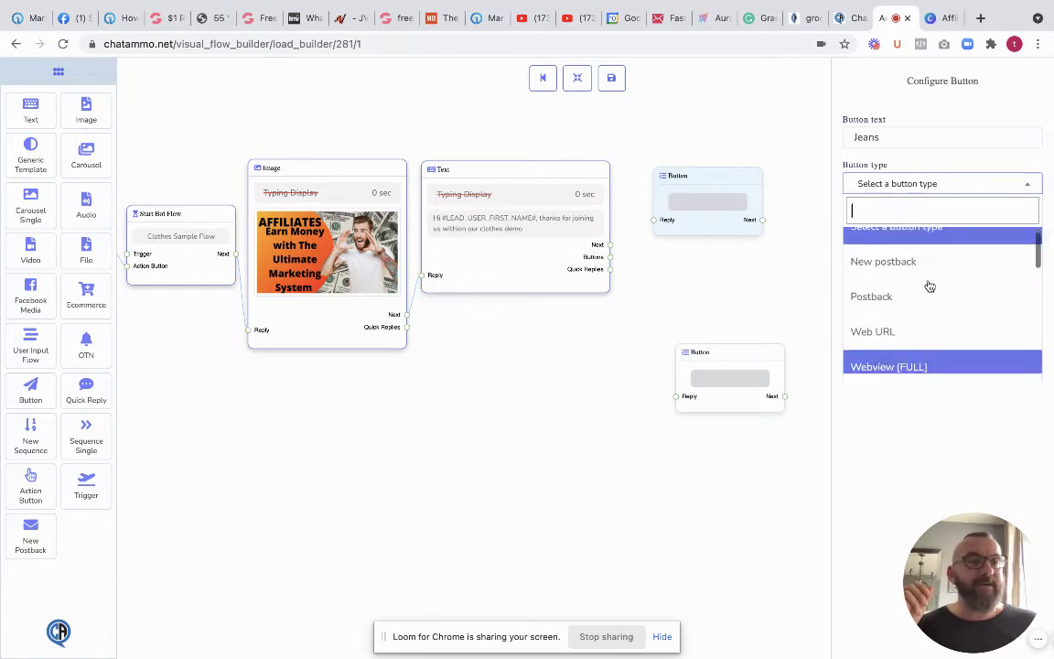
{"action": "left_click", "coordinate": [894, 280]}
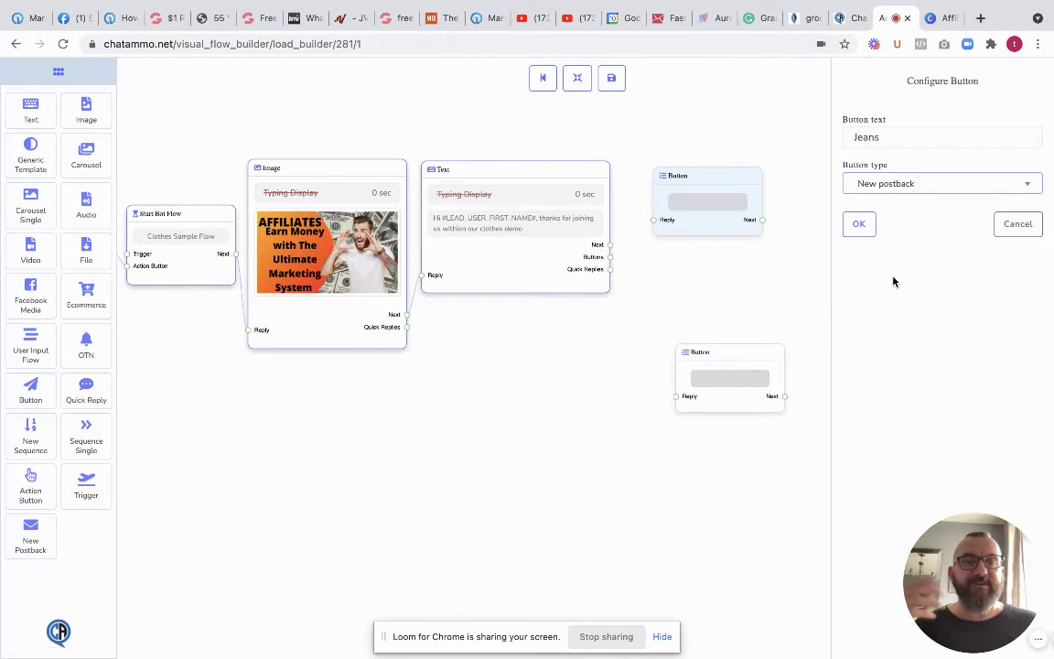
{"action": "left_click", "coordinate": [858, 225]}
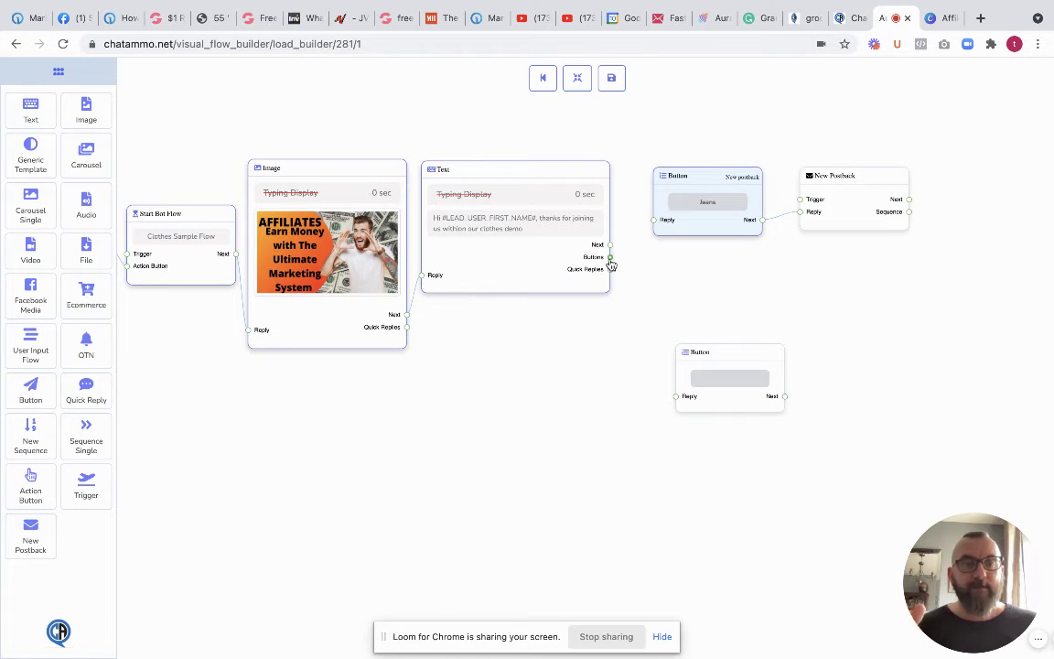
{"action": "left_click_drag", "start_coordinate": [611, 264], "coordinate": [655, 226]}
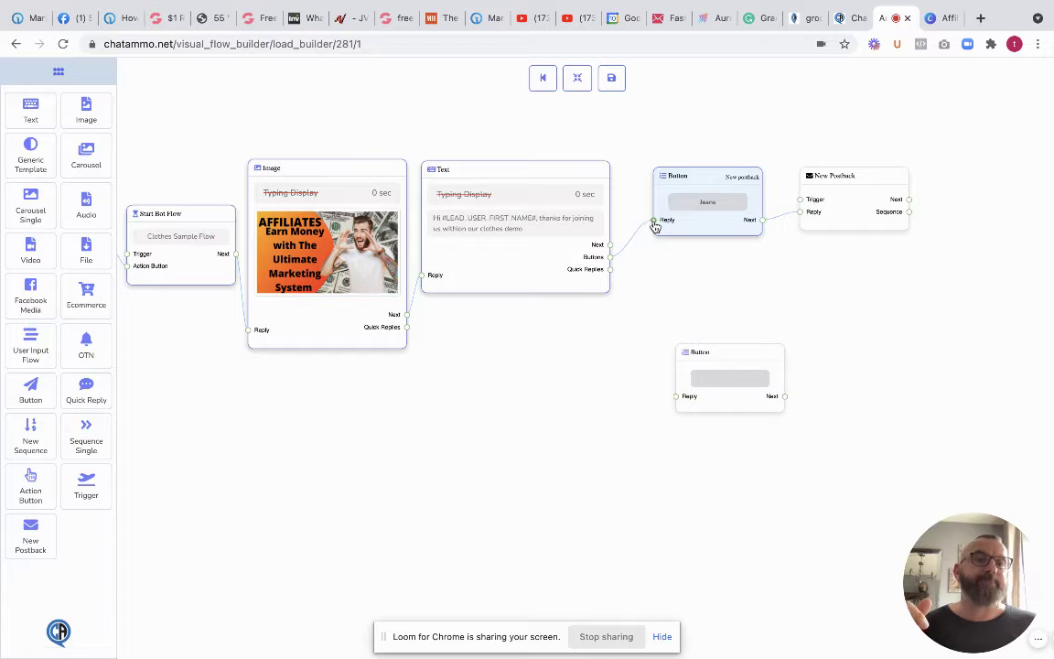
- Title the New Postback block attached to the Jeans button "Jeans flow"
{"action": "double_click", "coordinate": [840, 210]}
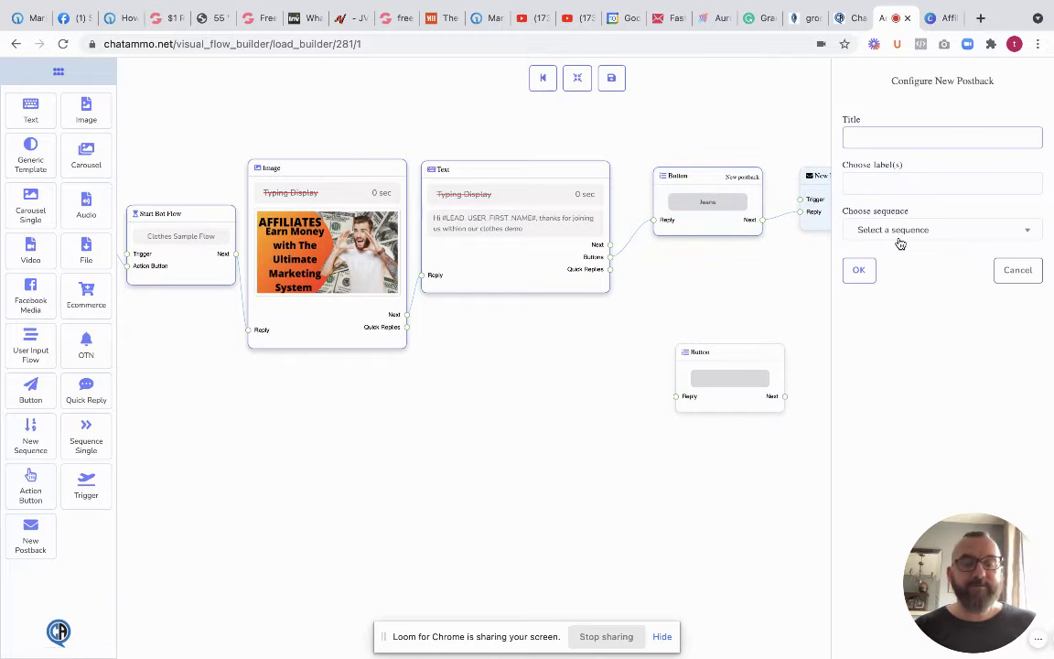
{"action": "left_click_drag", "start_coordinate": [783, 299], "coordinate": [663, 324]}
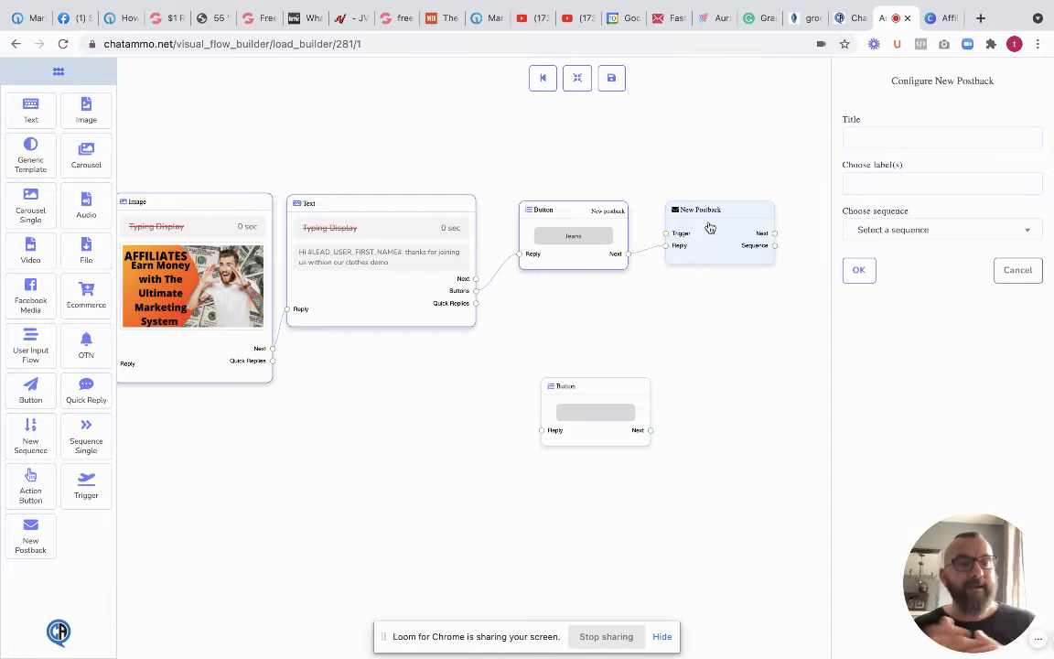
{"action": "left_click", "coordinate": [871, 135]}
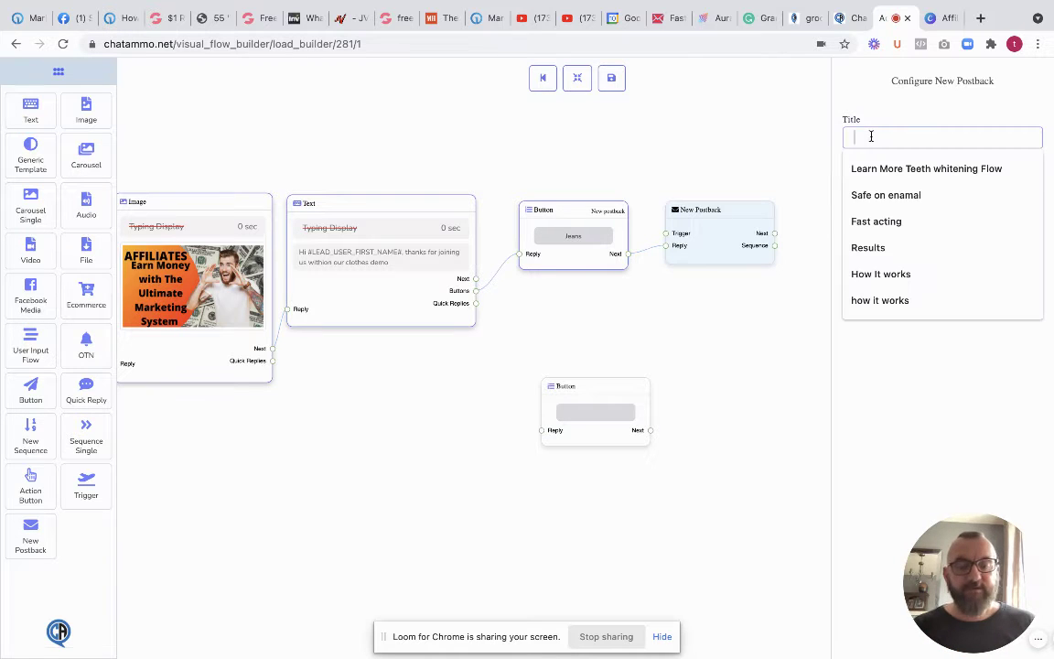
{"action": "type", "text": "Jeands"}
{"action": "key", "text": "BackSpace"}
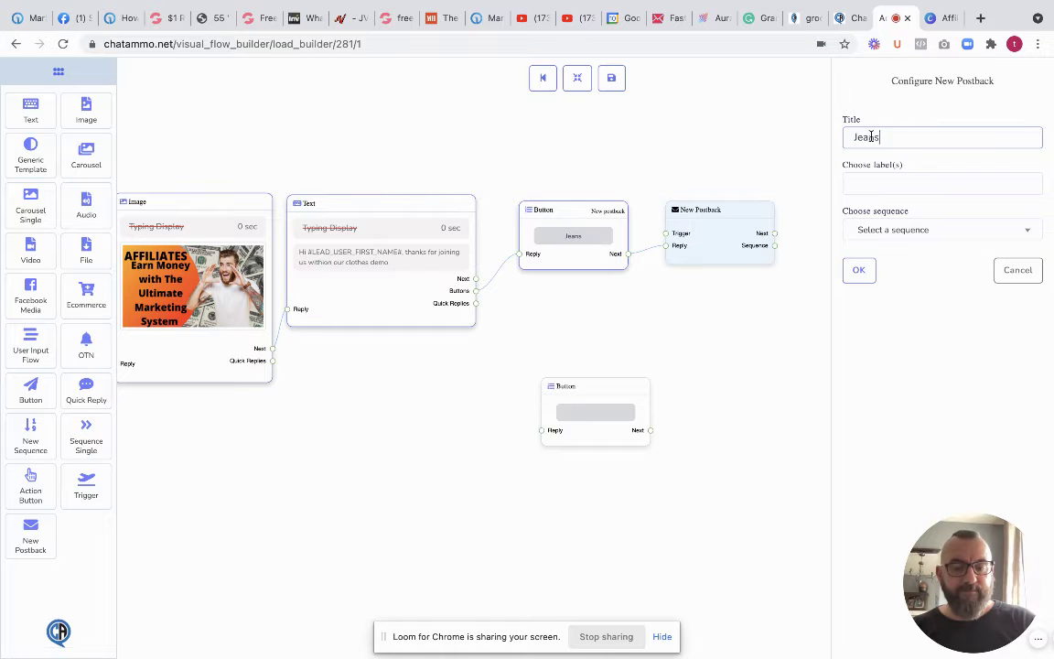
{"action": "type", "text": "flow"}
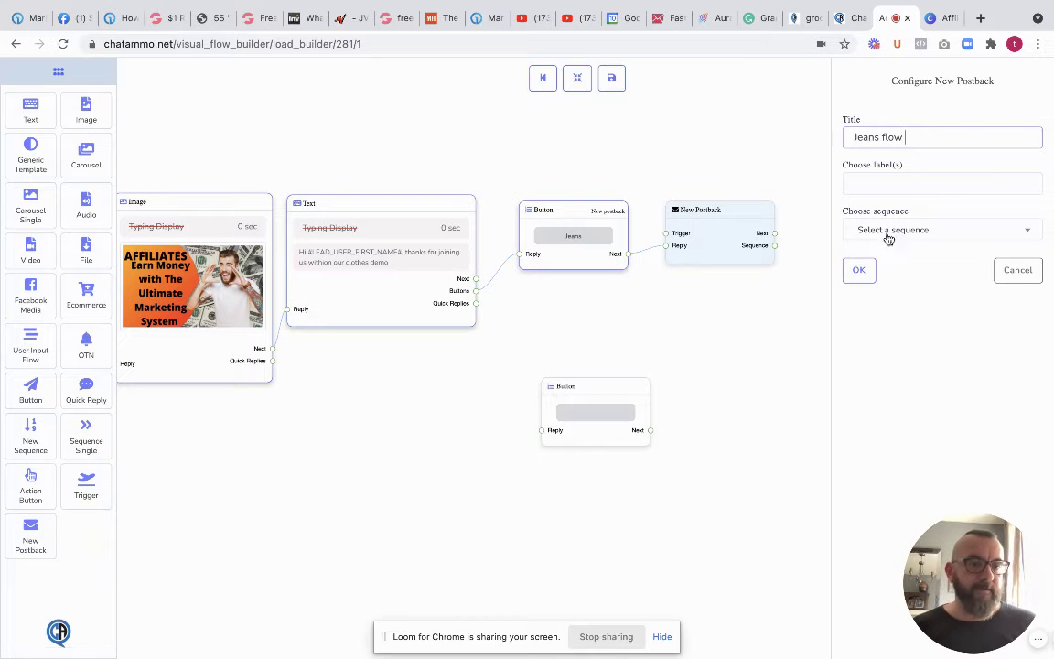
{"action": "left_click", "coordinate": [858, 270]}
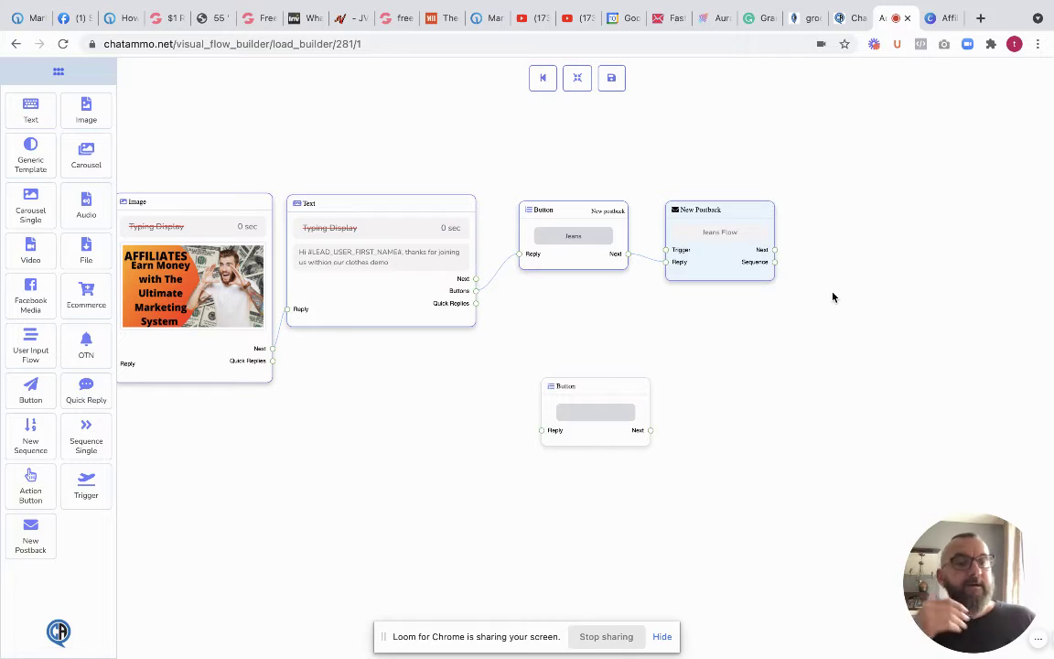
- Review the sequence choices available for the Jeans flow postback
{"action": "left_click", "coordinate": [729, 263]}
{"action": "left_click", "coordinate": [874, 228]}
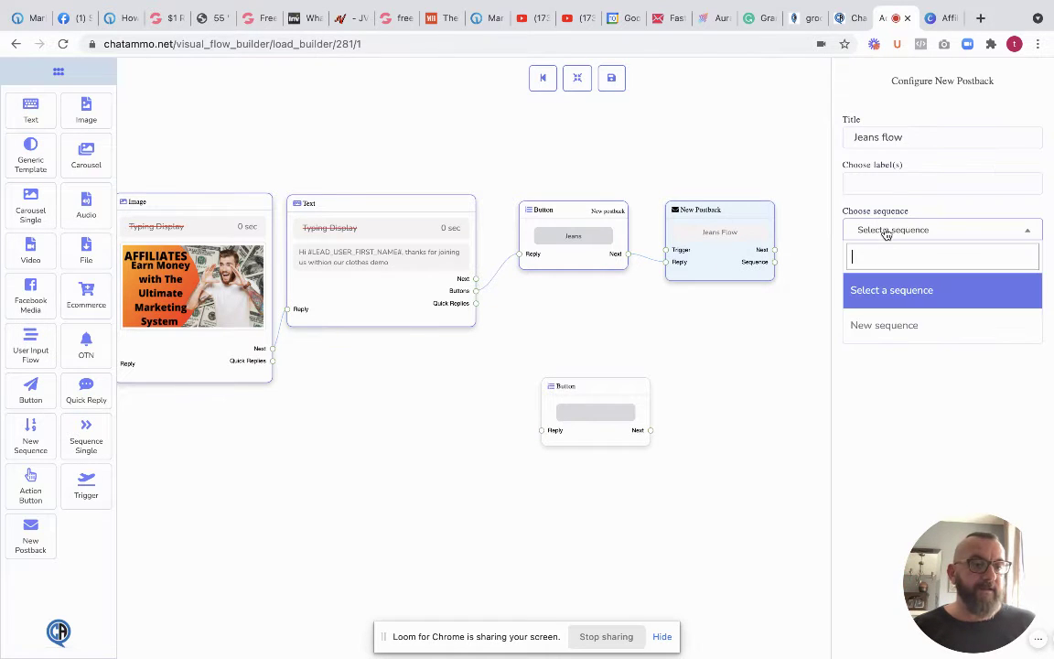
{"action": "left_click", "coordinate": [816, 330]}
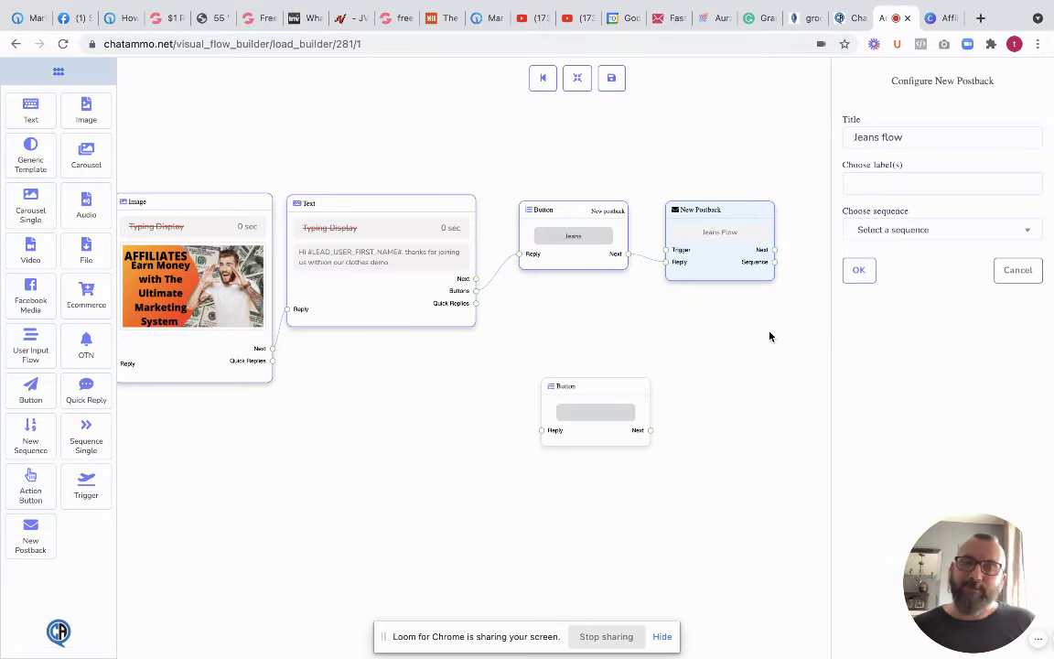
- Add a Trigger block with the keyword "jeans" above the Jeans button and connect it to the Jeans flow postback's Trigger input
{"action": "left_click_drag", "start_coordinate": [769, 334], "coordinate": [677, 358]}
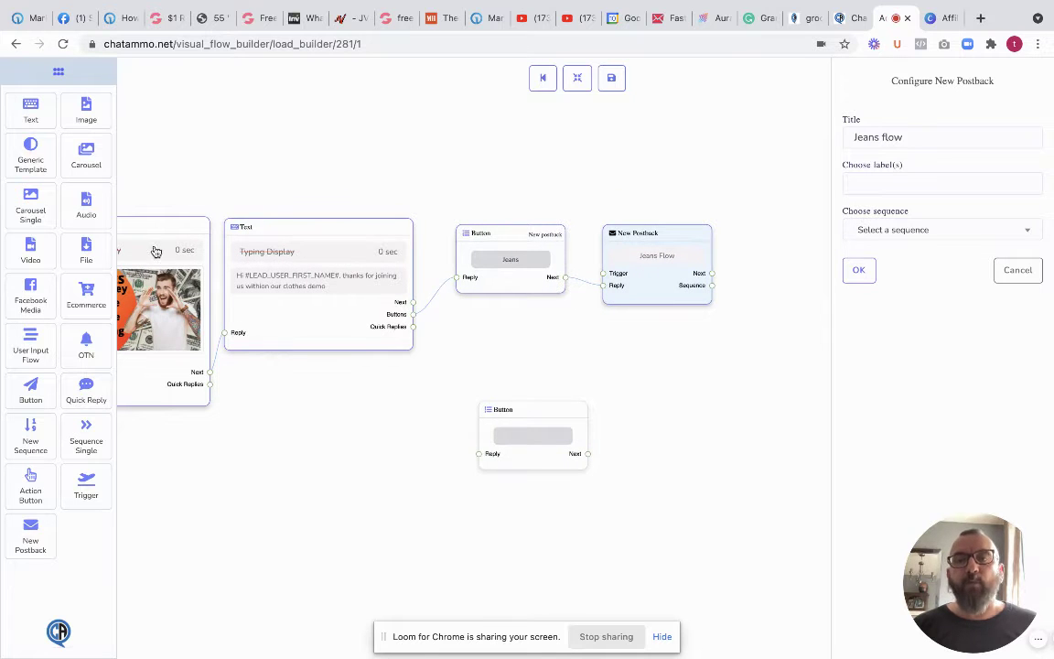
{"action": "scroll", "coordinate": [207, 340], "scroll_direction": "up", "scroll_amount": 1}
{"action": "scroll", "coordinate": [404, 417], "scroll_direction": "down", "scroll_amount": 2}
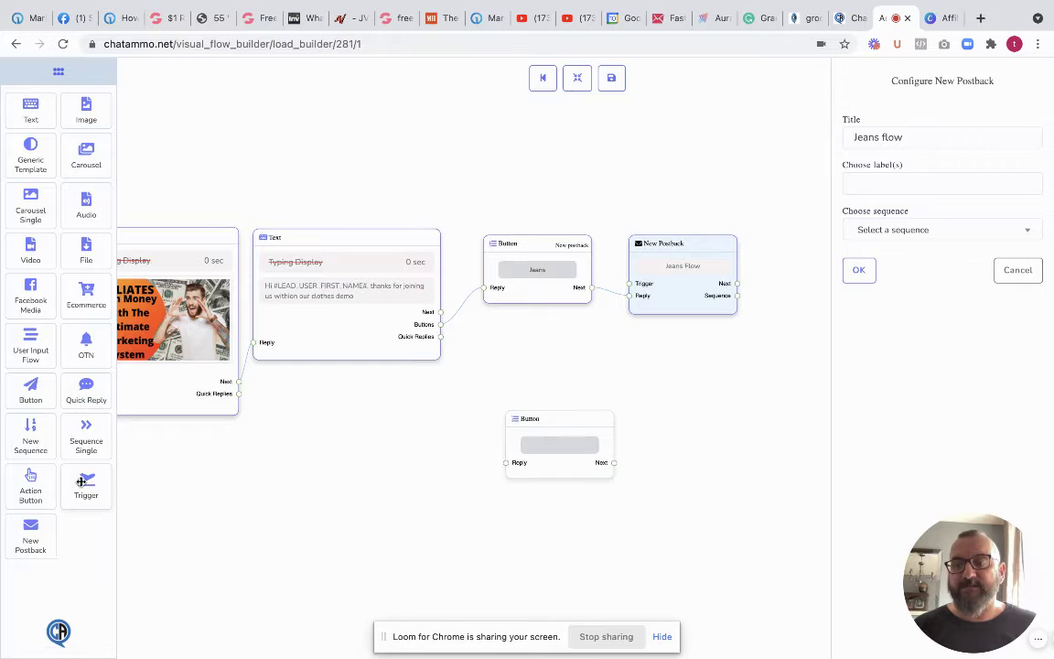
{"action": "left_click_drag", "start_coordinate": [86, 480], "coordinate": [536, 168]}
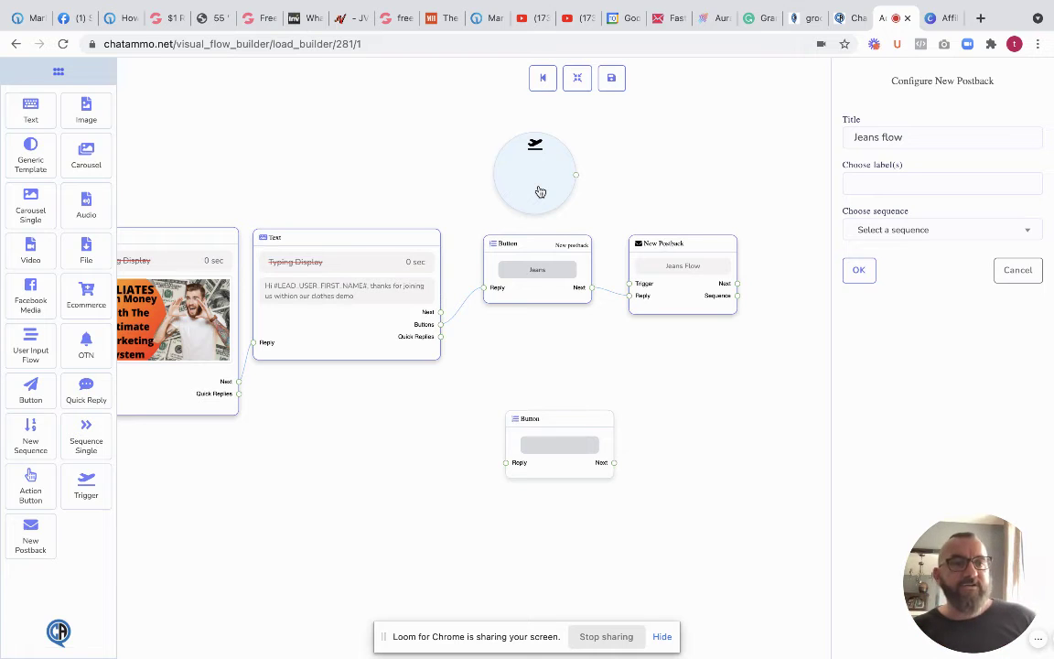
{"action": "left_click", "coordinate": [540, 191]}
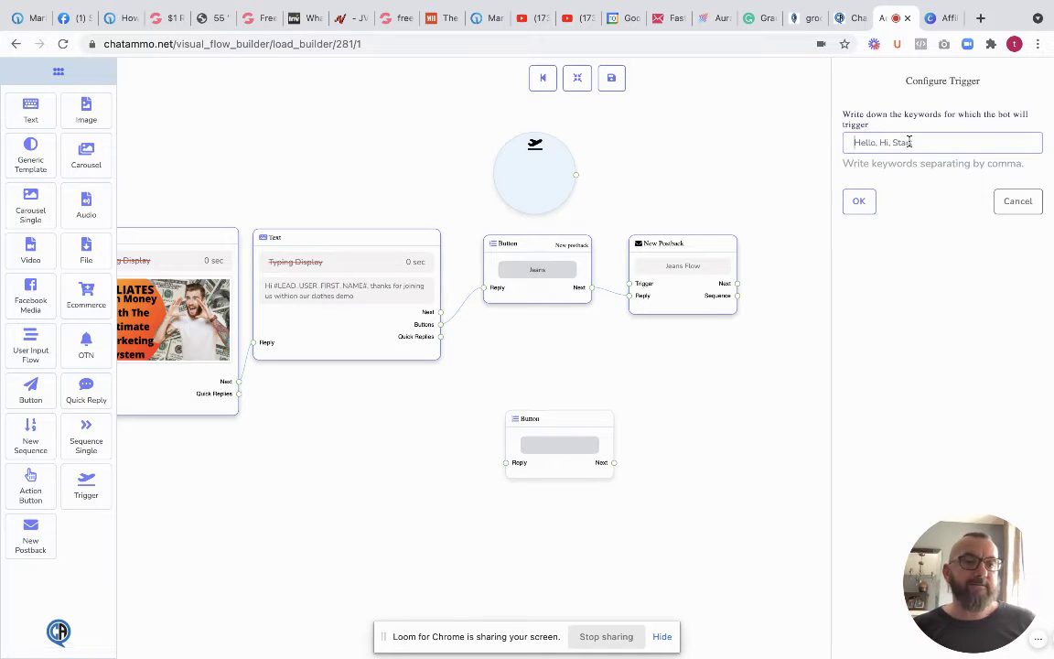
{"action": "type", "text": "jeans"}
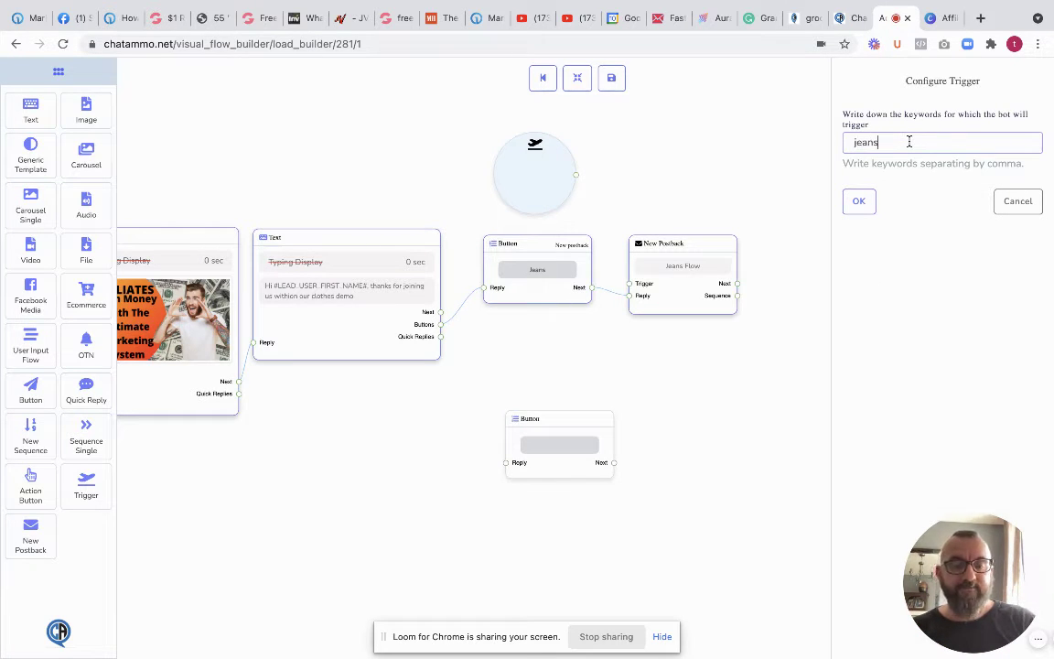
{"action": "left_click", "coordinate": [859, 201]}
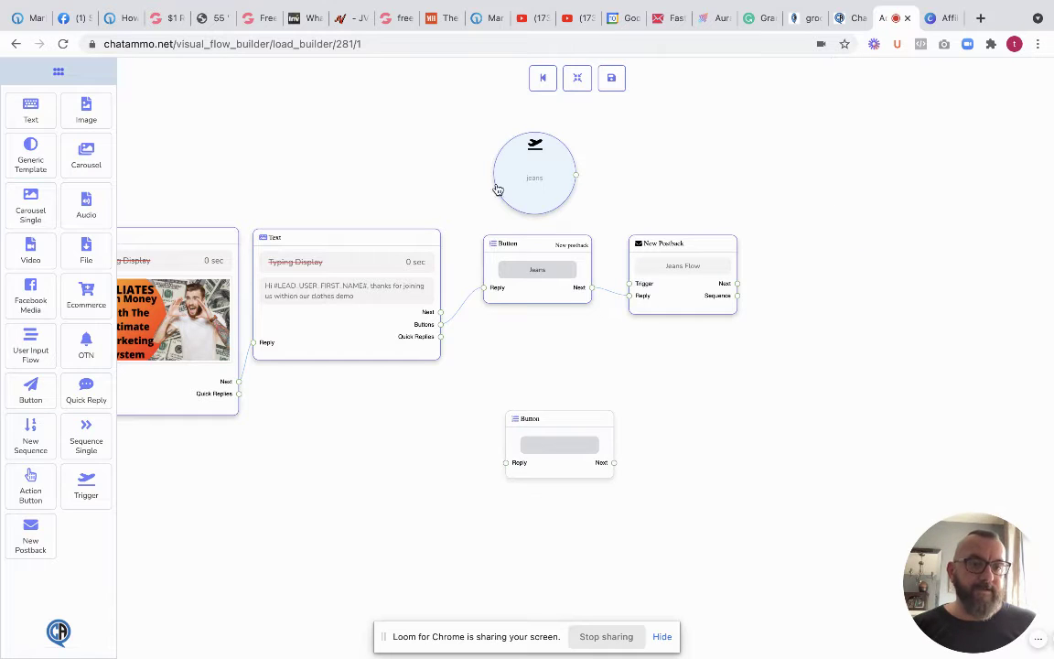
{"action": "left_click_drag", "start_coordinate": [576, 177], "coordinate": [631, 284]}
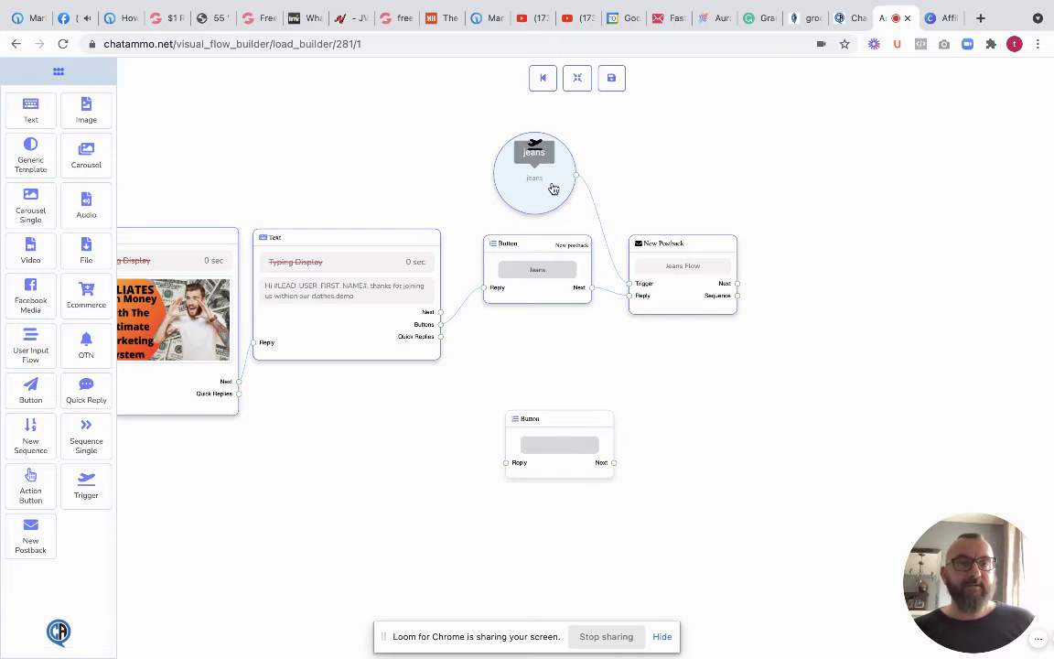
{"action": "left_click_drag", "start_coordinate": [553, 189], "coordinate": [590, 188]}
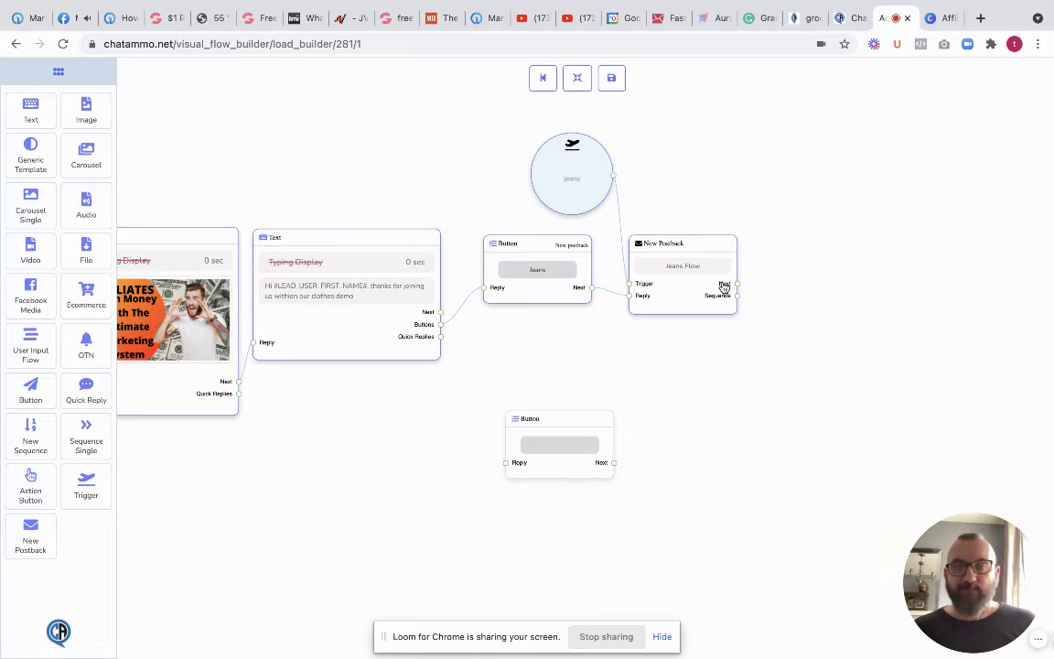
- Link the empty Button block, placed just beneath the Jeans button, to the Text block's Buttons output and configure it as "t shirts" with type New postback
{"action": "left_click_drag", "start_coordinate": [558, 412], "coordinate": [525, 331]}
{"action": "left_click_drag", "start_coordinate": [441, 325], "coordinate": [476, 376]}
{"action": "double_click", "coordinate": [510, 365]}
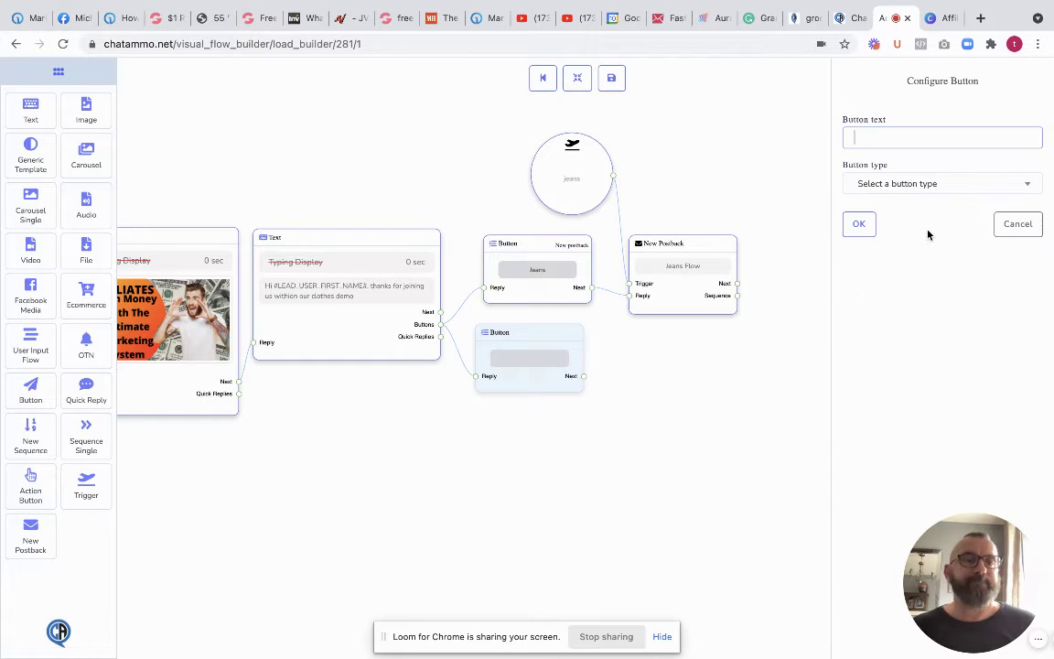
{"action": "type", "text": "t shirts"}
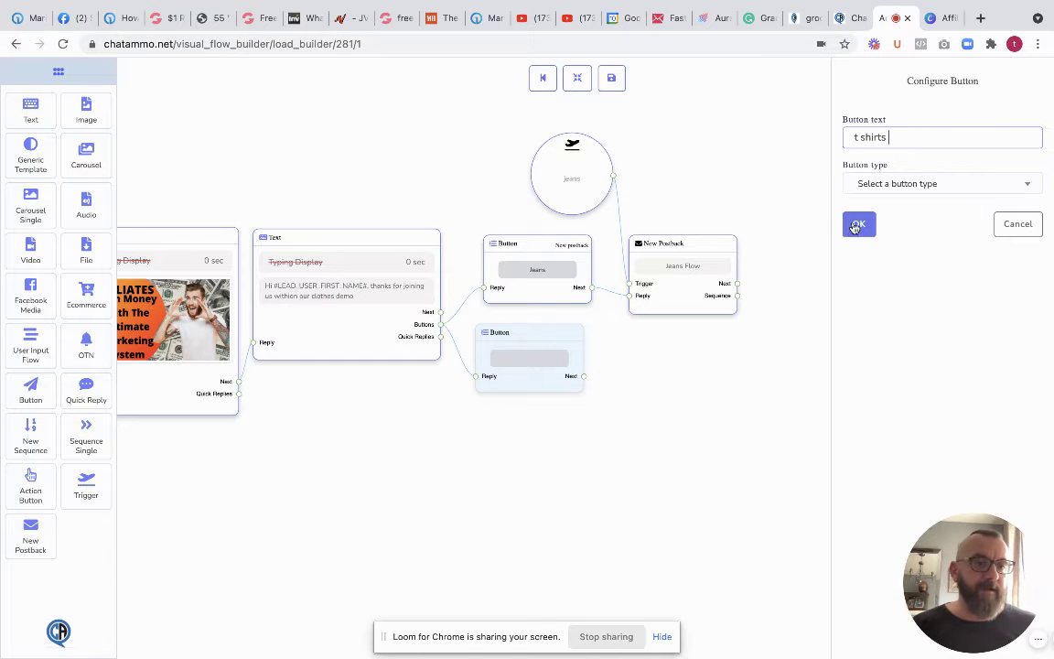
{"action": "left_click", "coordinate": [884, 186]}
{"action": "left_click", "coordinate": [892, 282]}
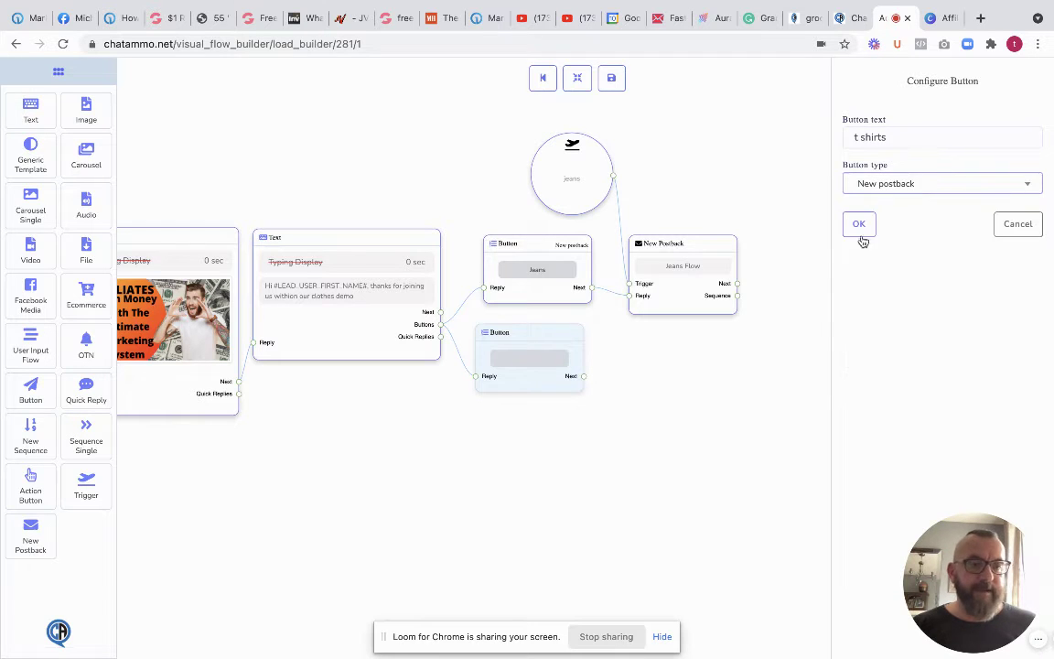
{"action": "left_click", "coordinate": [860, 228]}
- Title the New Postback block attached to the T Shirts button "t shirts"
{"action": "left_click", "coordinate": [660, 365]}
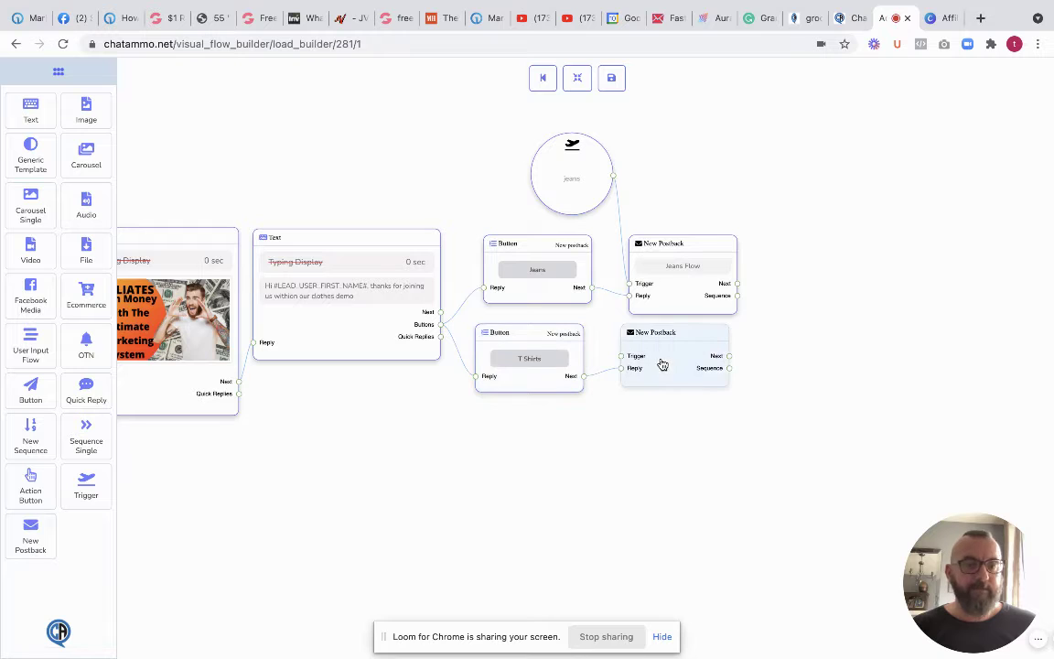
{"action": "type", "text": "test"}
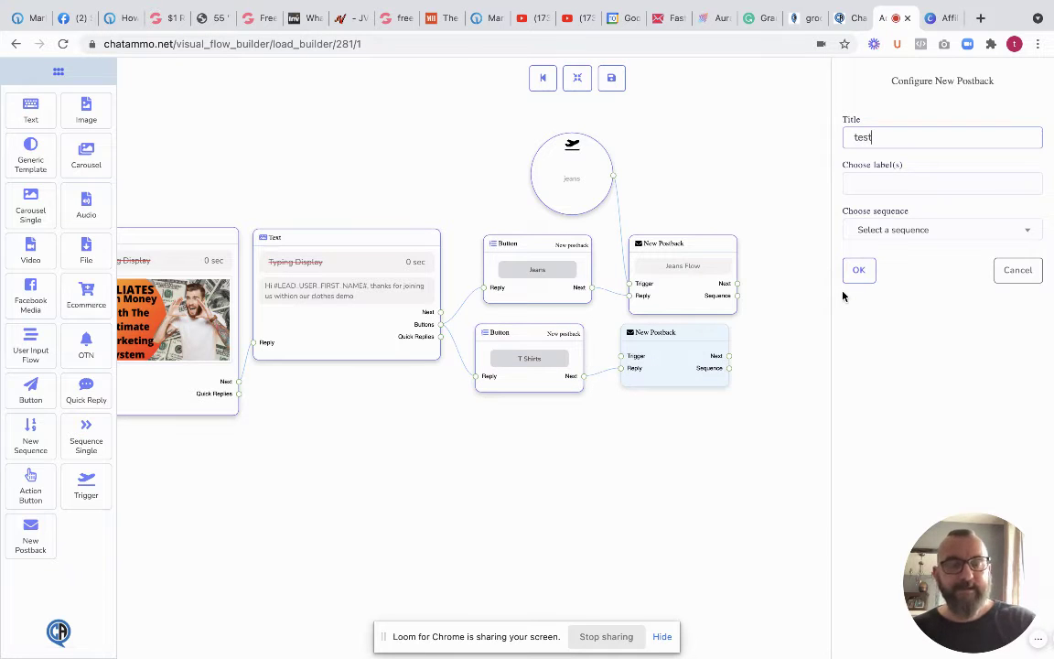
{"action": "key", "text": "BackSpace"}
{"action": "key", "text": "BackSpace"}
{"action": "key", "text": "BackSpace"}
{"action": "type", "text": "shir"}
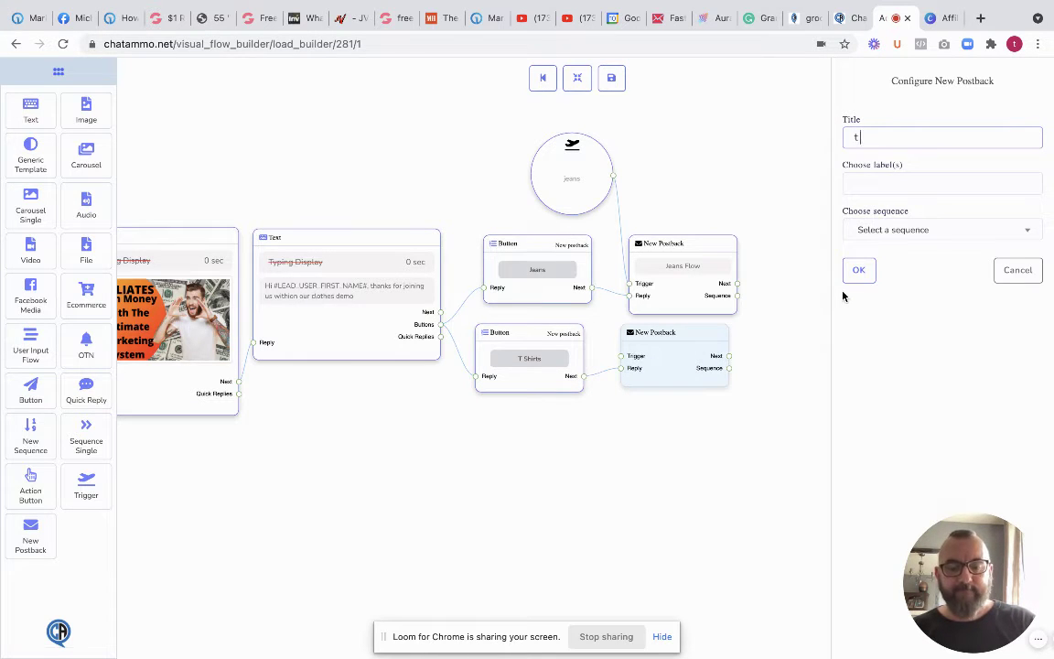
{"action": "type", "text": "ts"}
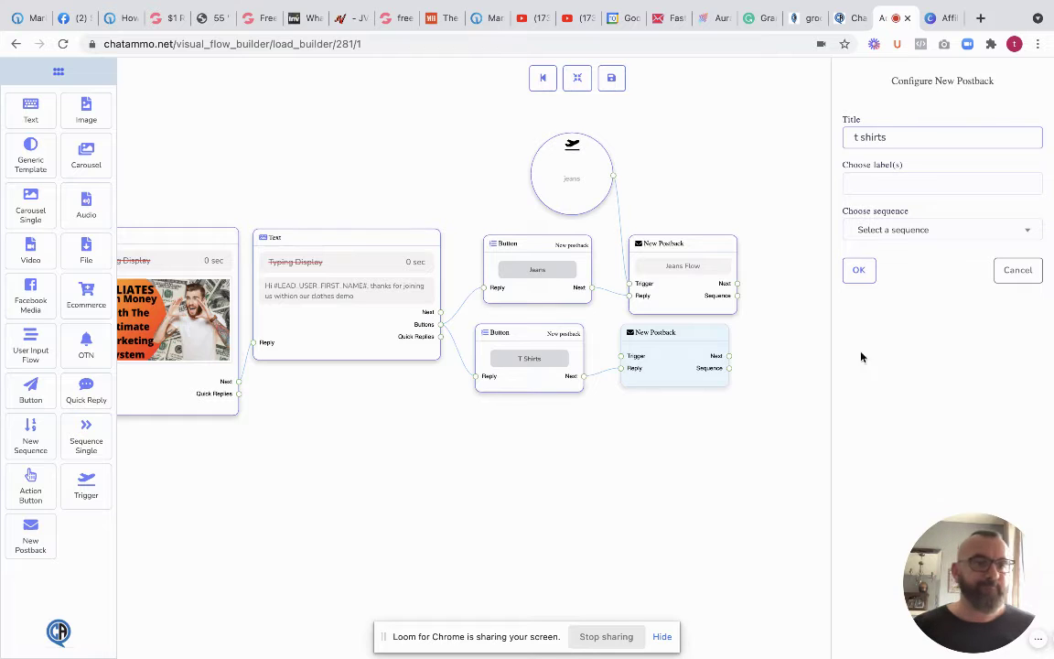
{"action": "left_click", "coordinate": [860, 270]}
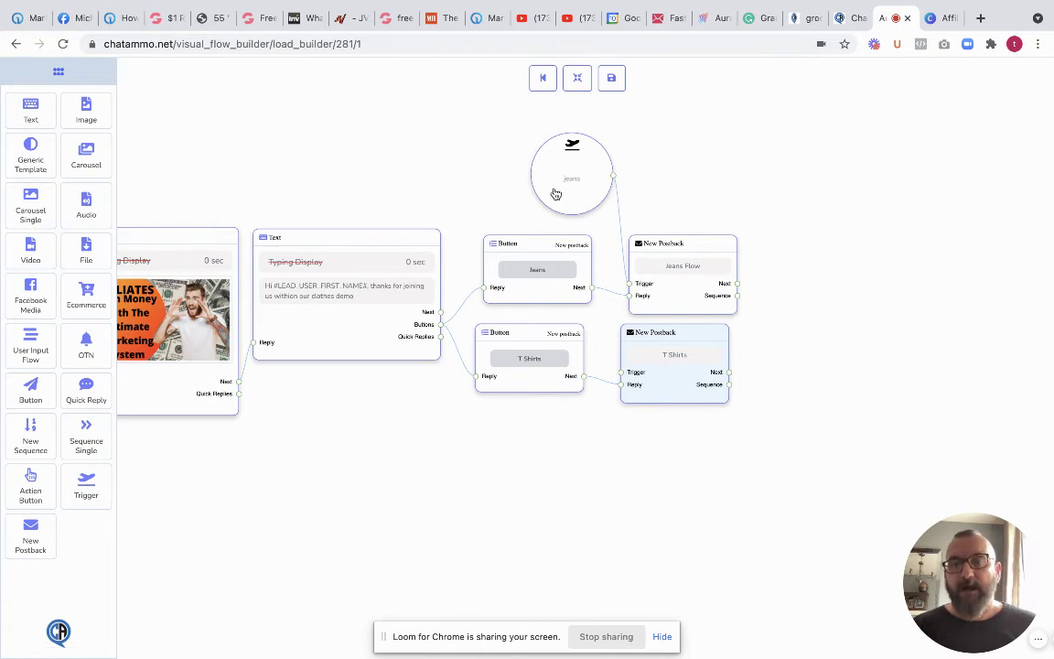
- Add a Trigger block with the keyword "t shirts" beside the jeans trigger and connect it to the T Shirts postback's Trigger input
{"action": "left_click_drag", "start_coordinate": [556, 194], "coordinate": [583, 164]}
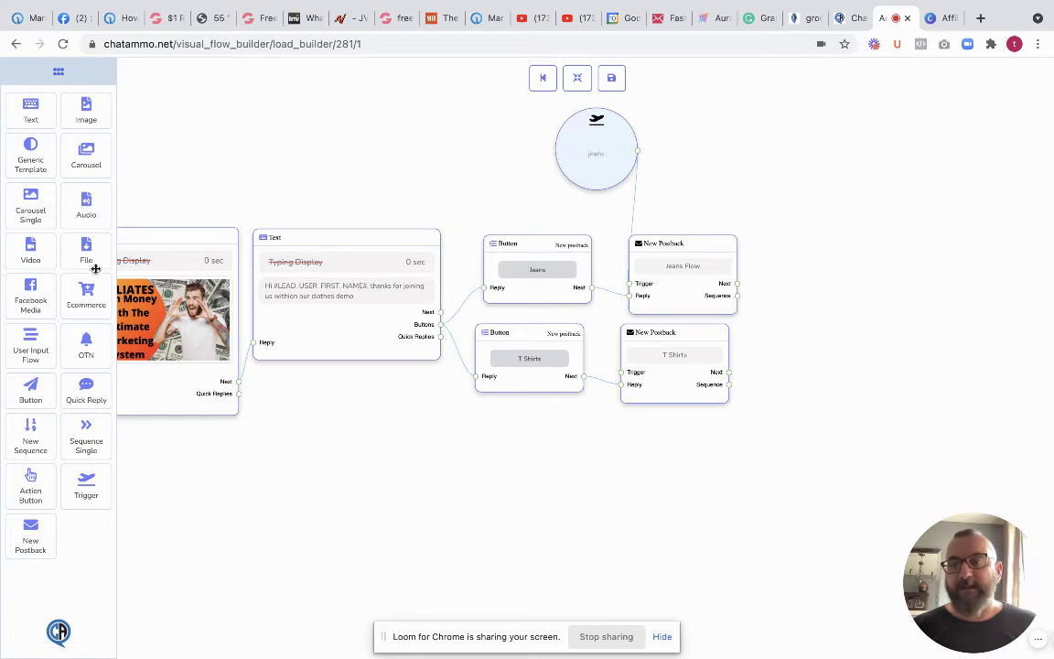
{"action": "left_click_drag", "start_coordinate": [84, 481], "coordinate": [428, 176]}
{"action": "double_click", "coordinate": [465, 213]}
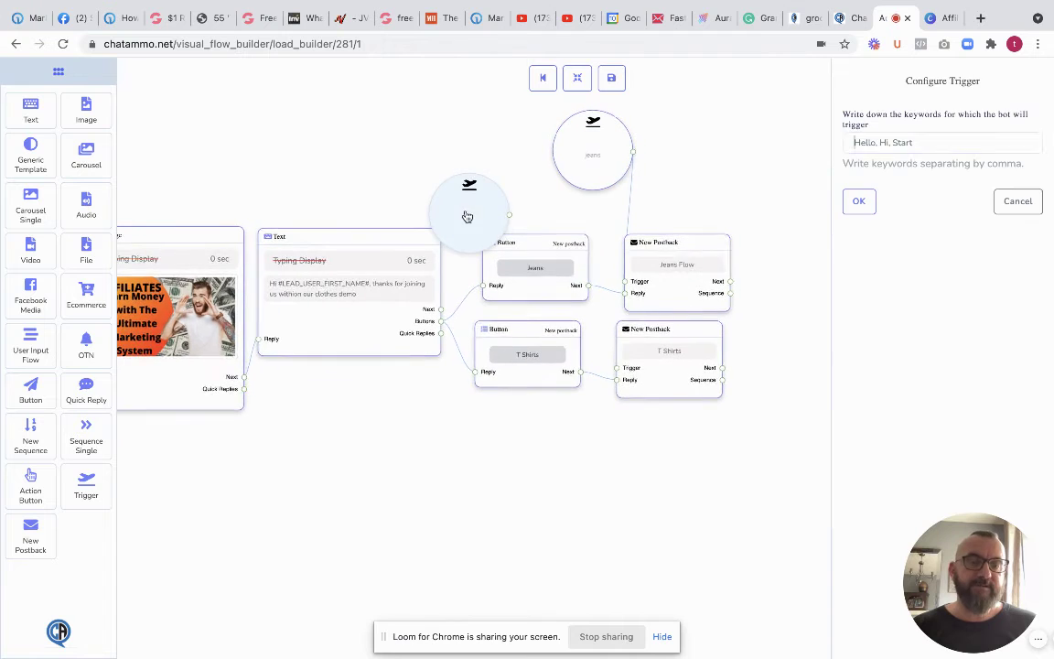
{"action": "type", "text": "t"}
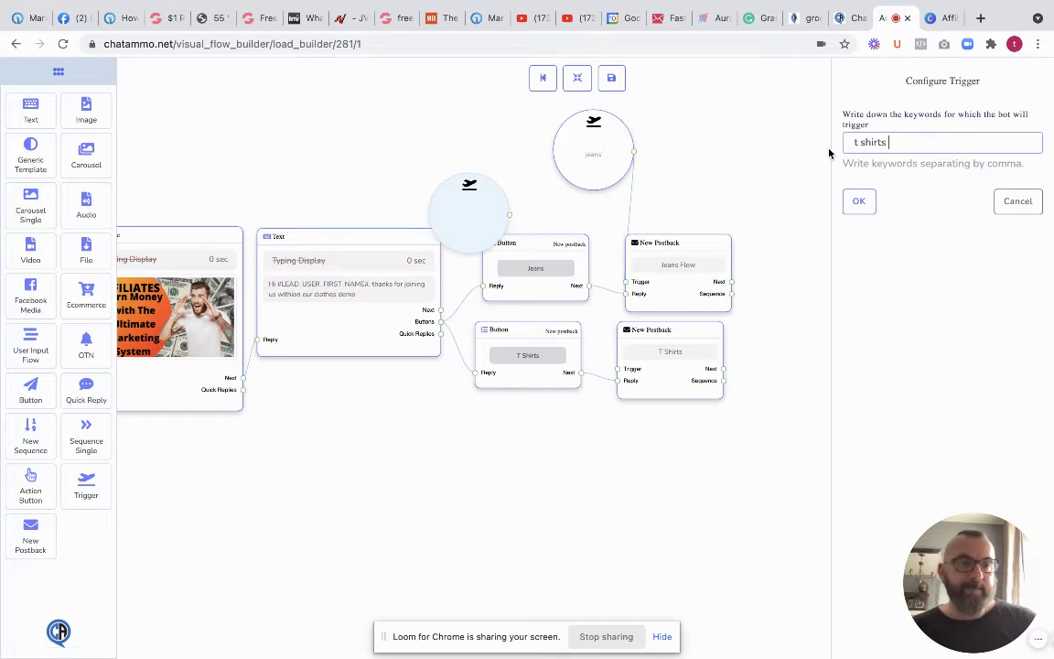
{"action": "type", "text": " shirts"}
{"action": "left_click", "coordinate": [858, 200]}
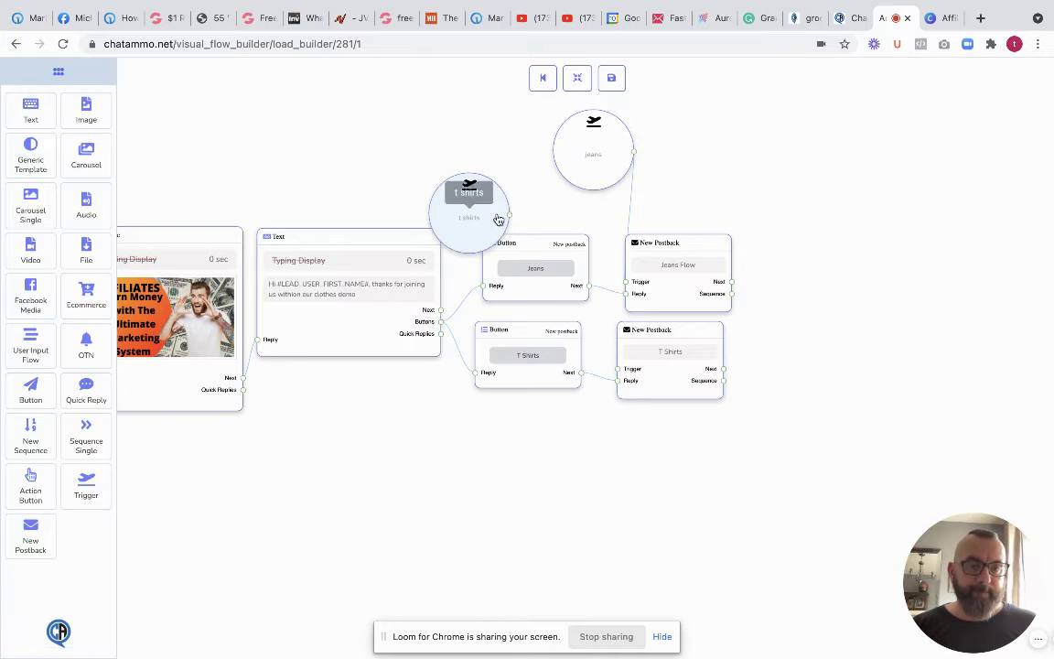
{"action": "left_click_drag", "start_coordinate": [511, 218], "coordinate": [621, 372]}
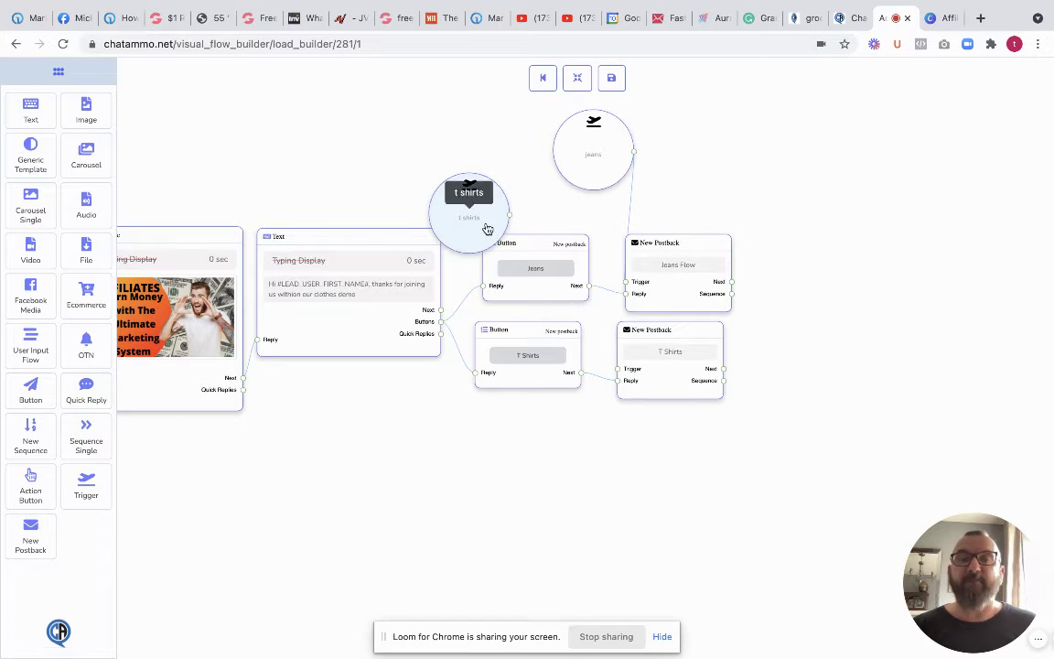
{"action": "left_click_drag", "start_coordinate": [488, 229], "coordinate": [620, 373]}
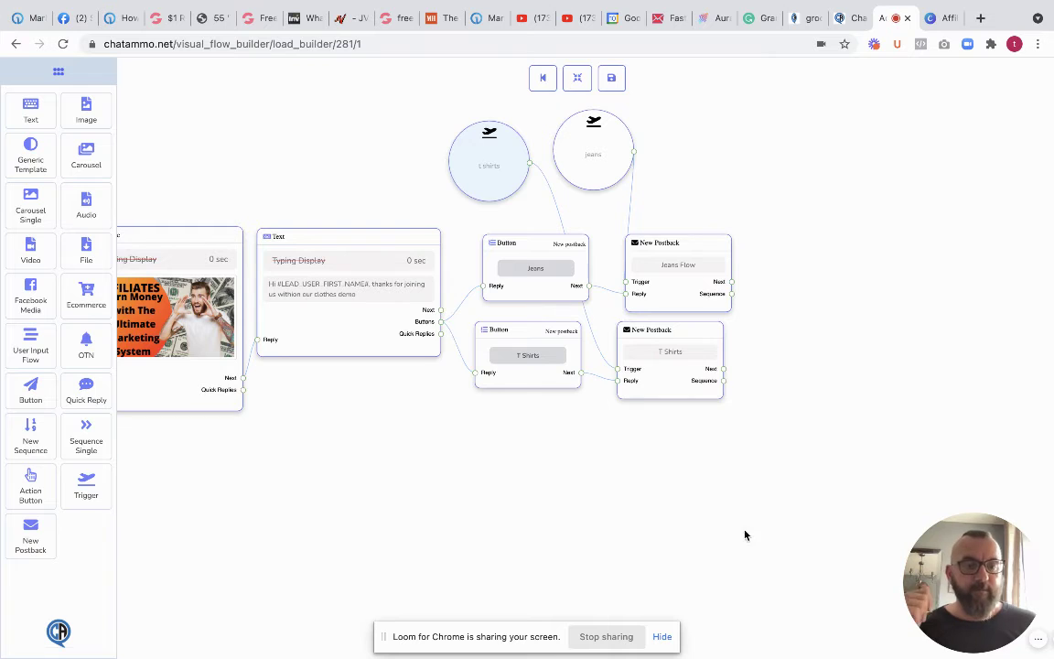
{"action": "left_click_drag", "start_coordinate": [745, 535], "coordinate": [661, 535]}
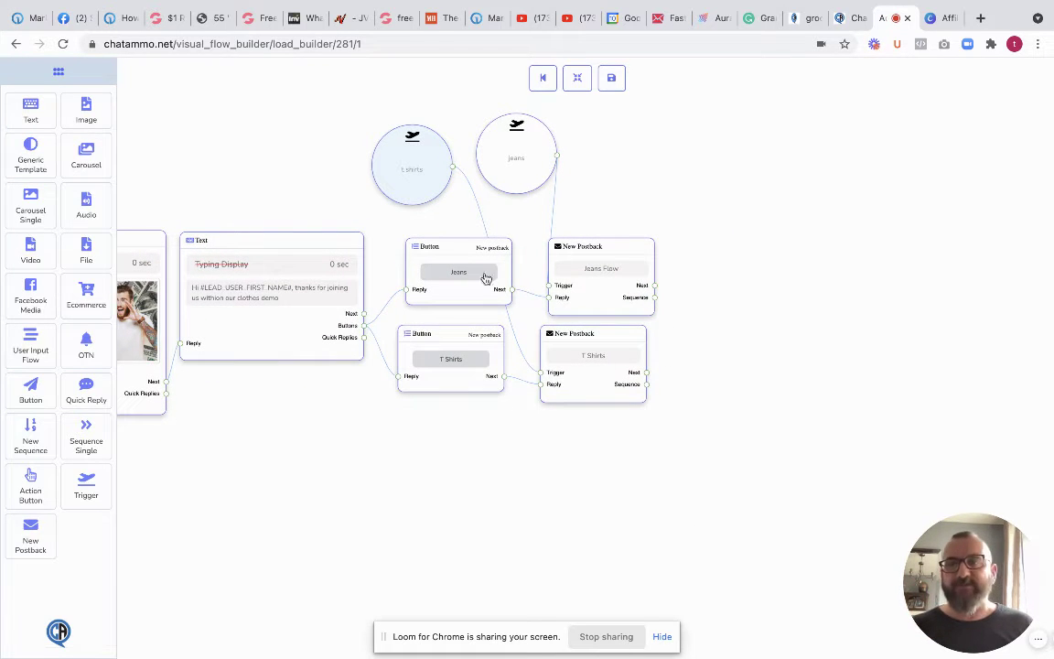
{"action": "left_click_drag", "start_coordinate": [91, 107], "coordinate": [229, 134]}
{"action": "right_click", "coordinate": [250, 195]}
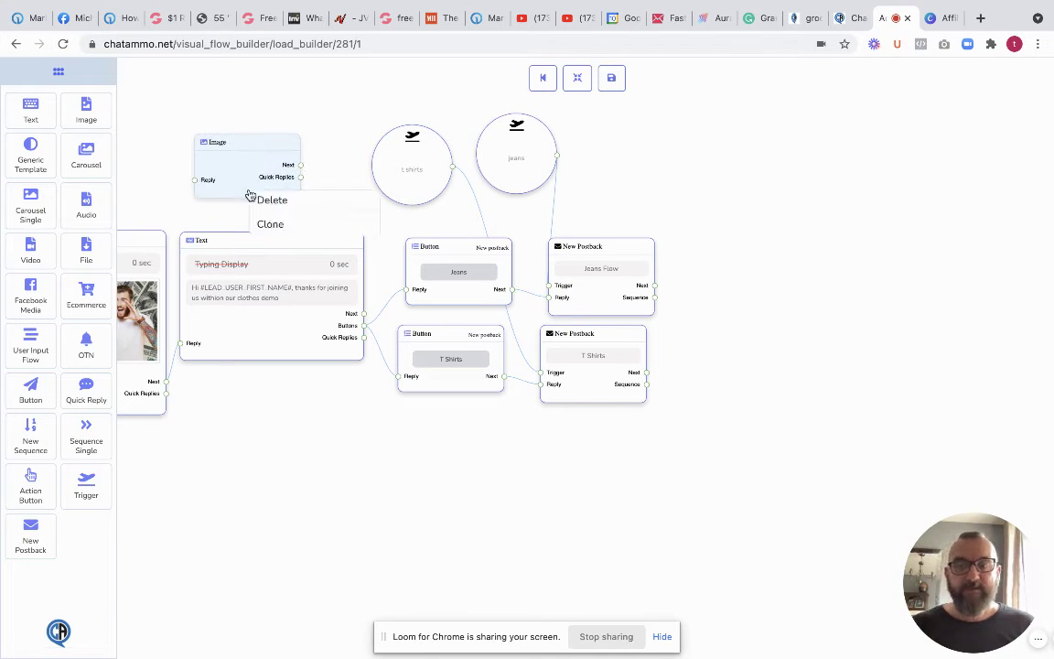
{"action": "left_click", "coordinate": [273, 200]}
- Add a Carousel block beside the Jeans Flow postback and connect the postback's Next output to the carousel's Reply input
{"action": "left_click_drag", "start_coordinate": [89, 152], "coordinate": [713, 251]}
{"action": "left_click_drag", "start_coordinate": [753, 330], "coordinate": [444, 477]}
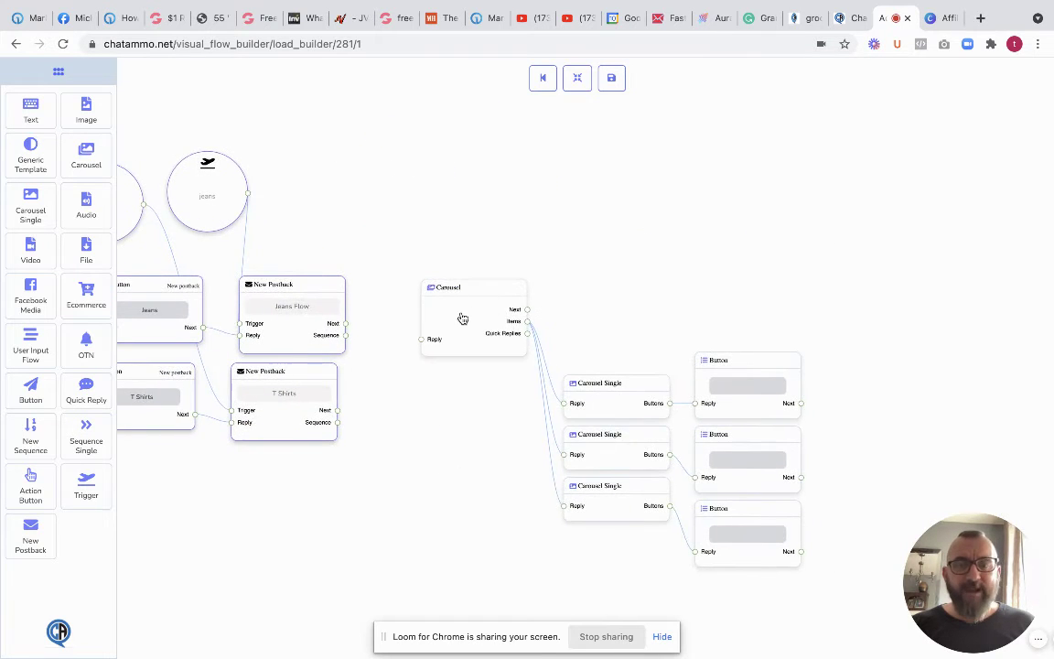
{"action": "left_click_drag", "start_coordinate": [461, 316], "coordinate": [435, 293]}
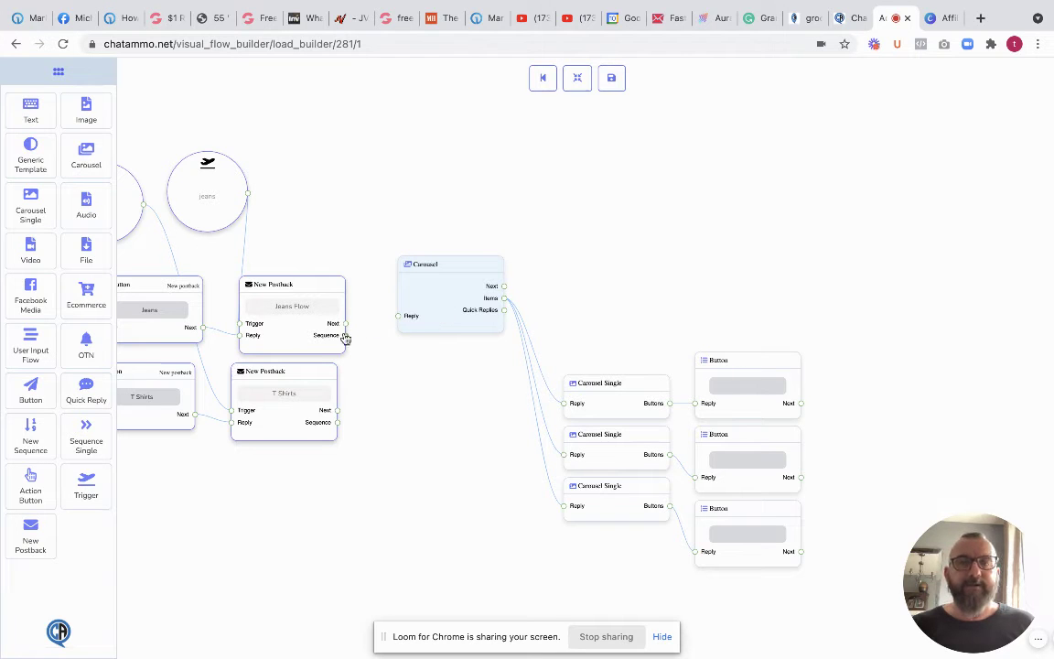
{"action": "left_click_drag", "start_coordinate": [346, 326], "coordinate": [400, 318]}
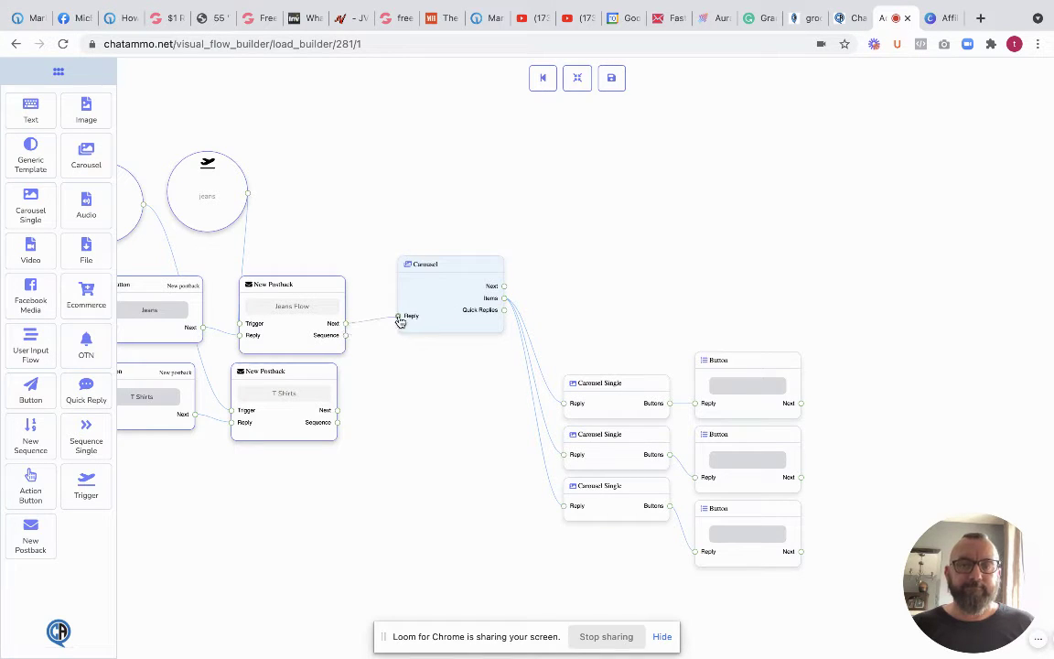
- Turn on the typing display for the Carousel block with a reply delay of 2 sec
{"action": "double_click", "coordinate": [449, 313]}
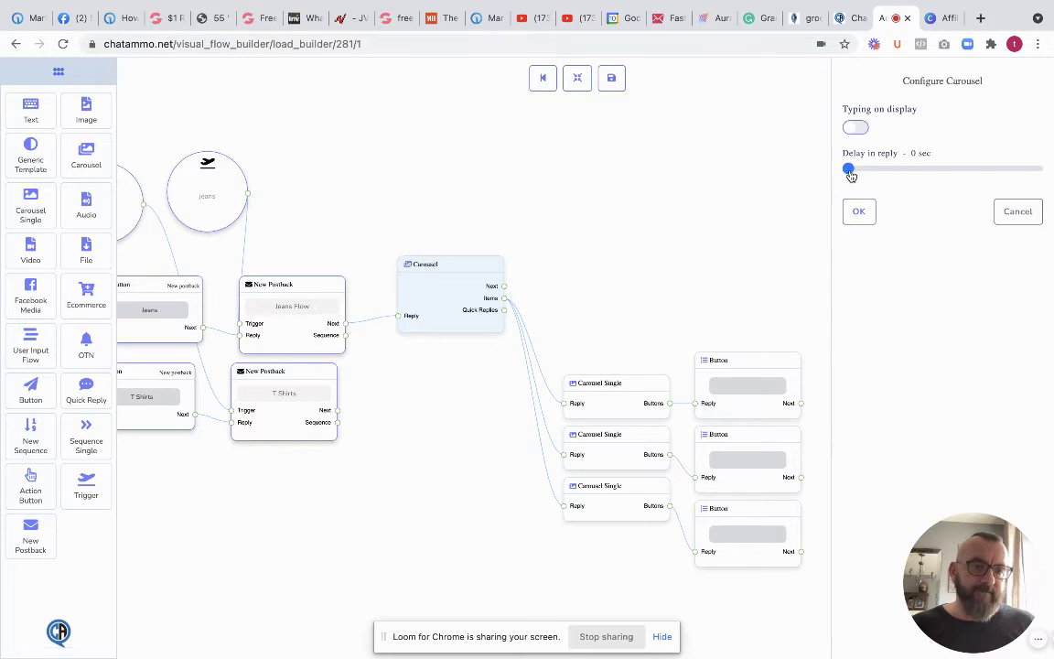
{"action": "left_click_drag", "start_coordinate": [854, 172], "coordinate": [856, 169]}
{"action": "left_click", "coordinate": [854, 128]}
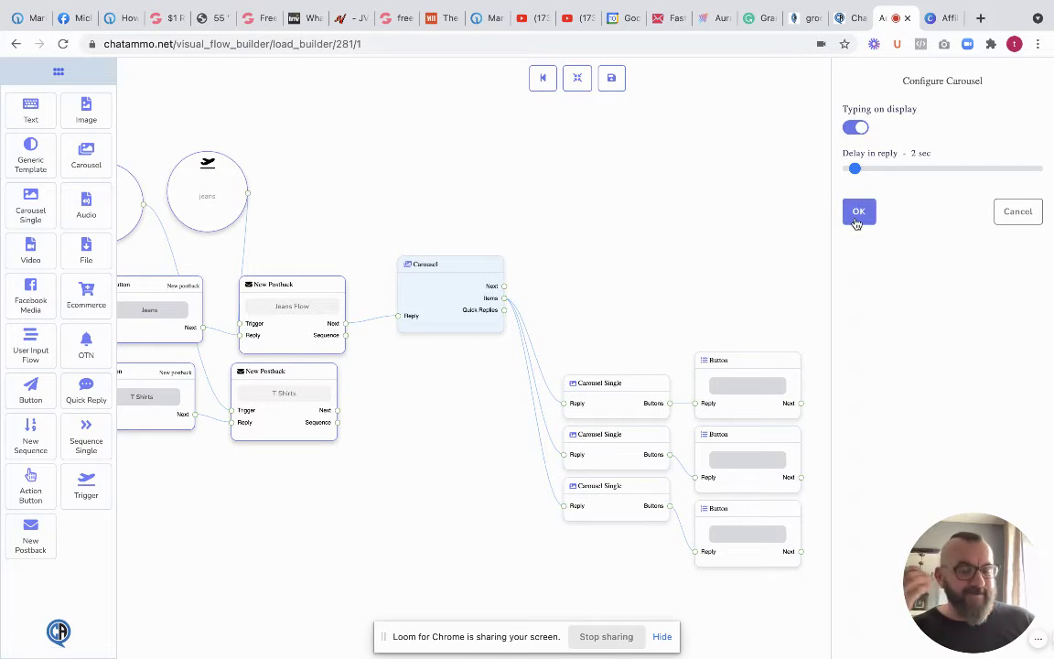
{"action": "left_click", "coordinate": [858, 213]}
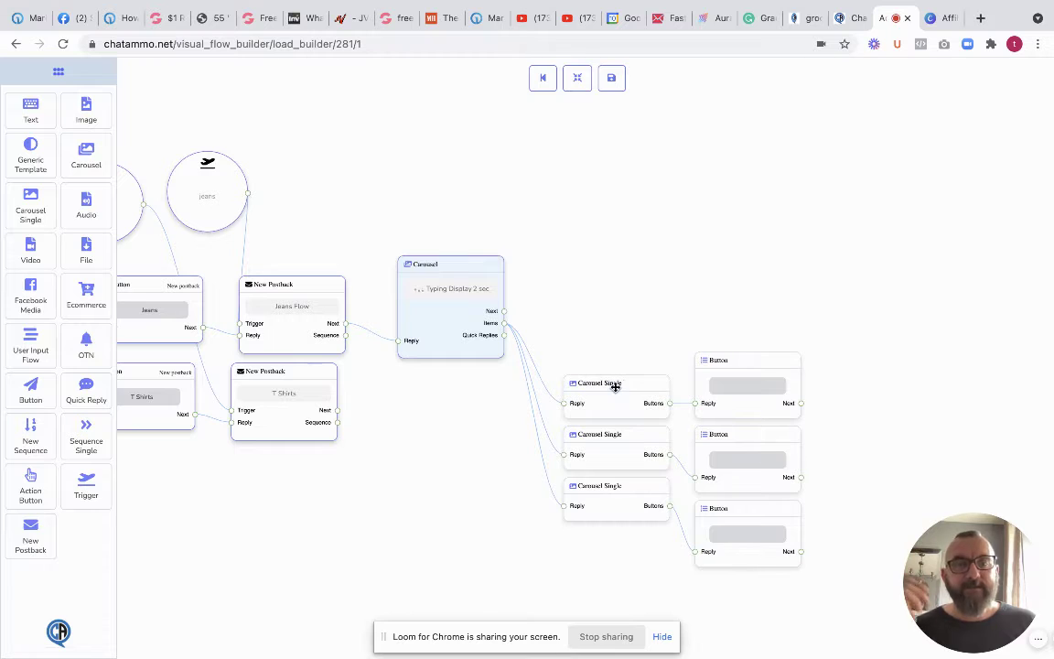
- Move the first Carousel Single block well above the other two to make room around it
{"action": "left_click_drag", "start_coordinate": [616, 386], "coordinate": [607, 220]}
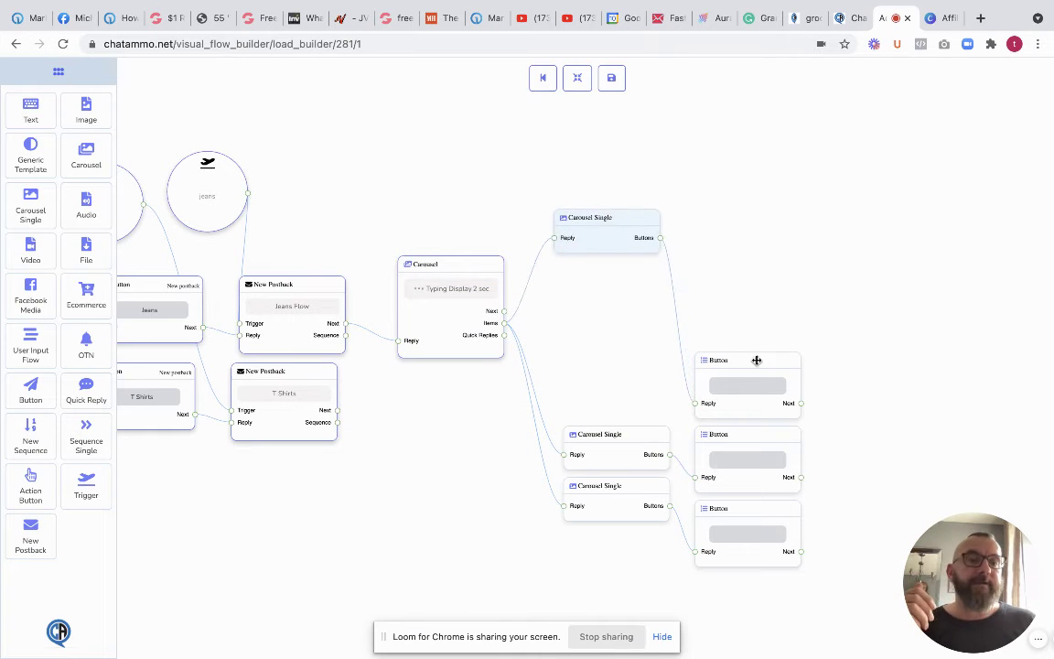